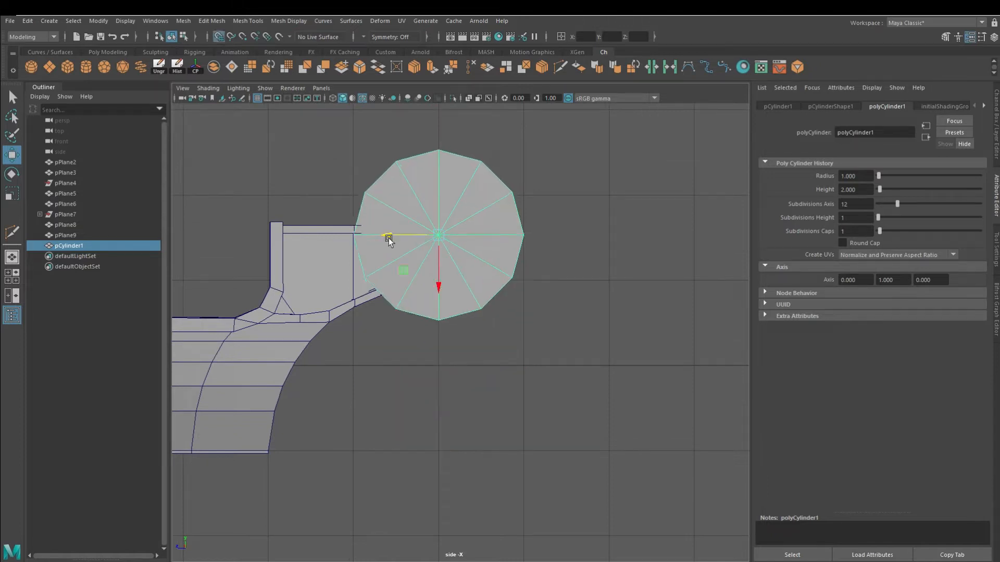
Enlarge the cylinder and delete its faces, keeping only a flat quarter sector that starts at the bracket's open end.
key(r)
right_drag(577, 247, 577, 285)
alt+middle_drag(596, 276, 564, 337)
scroll(564, 337, down, 3)
drag(186, 110, 643, 304)
key(Delete)
drag(246, 251, 410, 487)
click(659, 282)
drag(206, 197, 438, 531)
key(Delete)
Flatten the remaining quarter piece by setting X to 0 for its components, and return to object selection.
right_drag(511, 336, 579, 264)
drag(579, 264, 489, 429)
right_drag(460, 385, 466, 383)
key(ctrl+z)
key(F8)
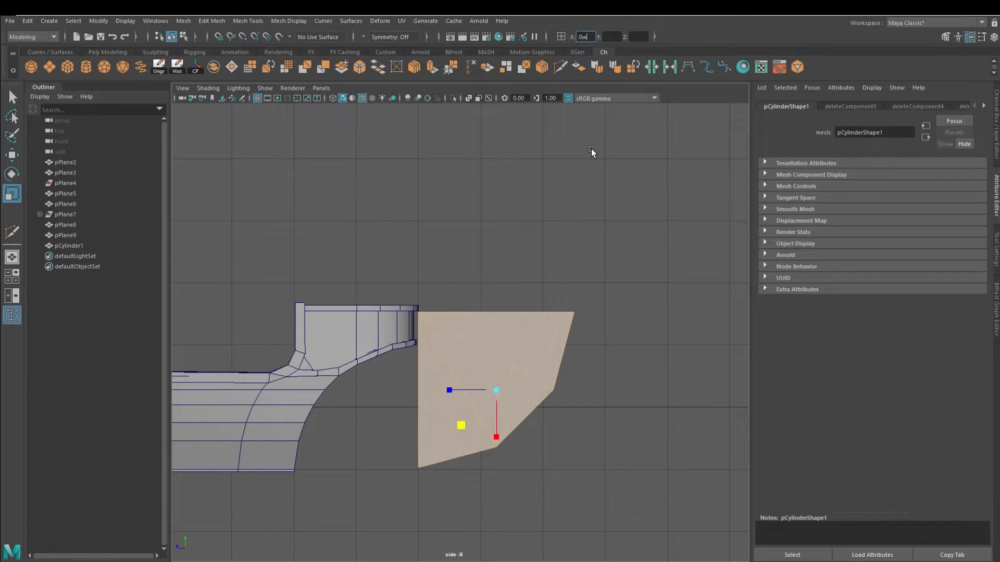
key(w)
click(579, 296)
scroll(521, 338, up, 3)
right_drag(491, 365, 579, 255)
alt+middle_drag(598, 417, 618, 333)
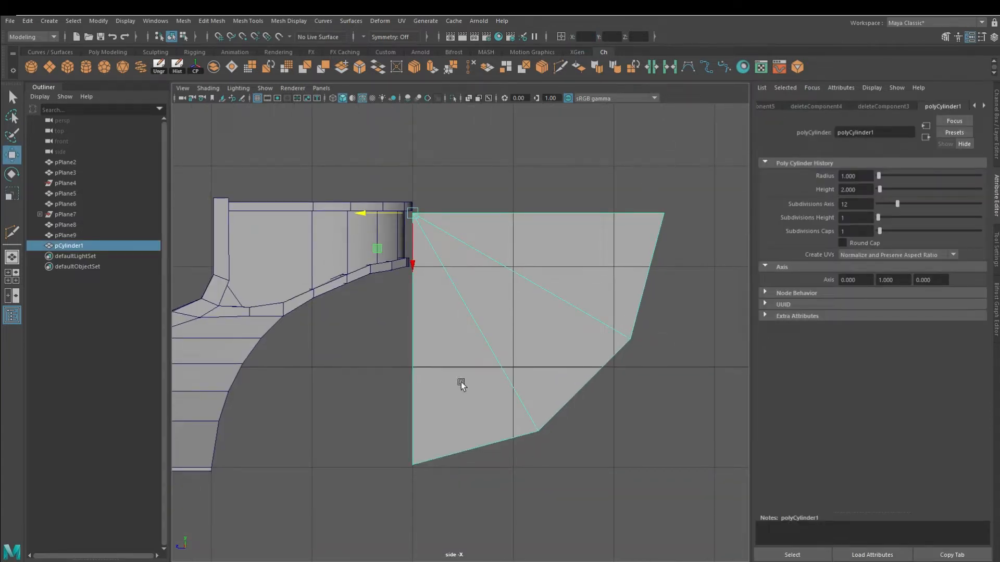
alt+middle_drag(461, 382, 488, 369)
click(626, 454)
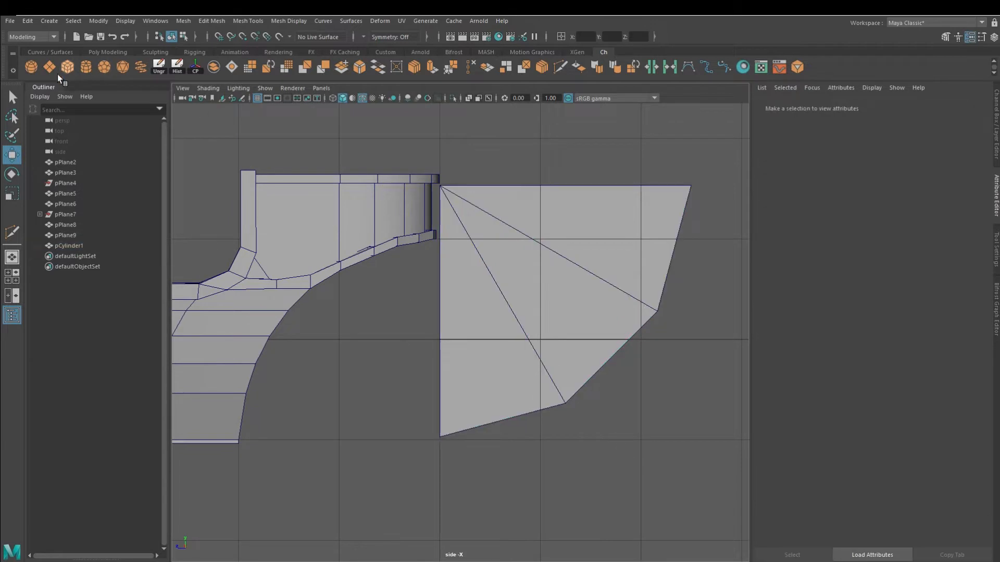
Create a second 12-sided cylinder below the bracket and rotate it so its round cap faces the side view.
click(67, 66)
scroll(508, 302, down, 3)
drag(185, 339, 379, 383)
click(12, 173)
scroll(508, 338, up, 3)
alt+middle_drag(508, 337, 572, 301)
drag(915, 199, 896, 203)
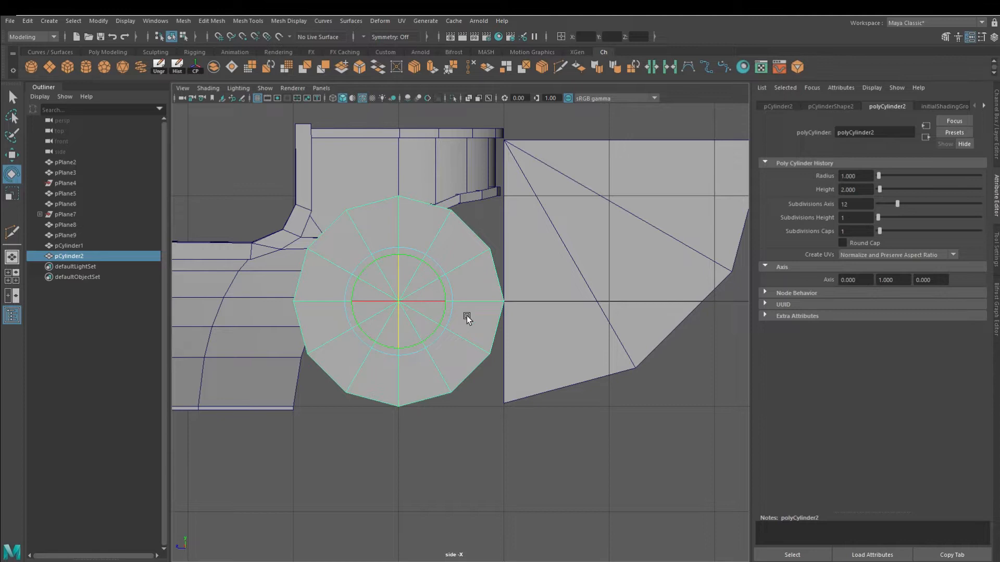
alt+middle_drag(520, 370, 506, 383)
Delete the second cylinder's upper and surplus faces, keeping only its lower six-sector fan.
right_drag(454, 255, 454, 292)
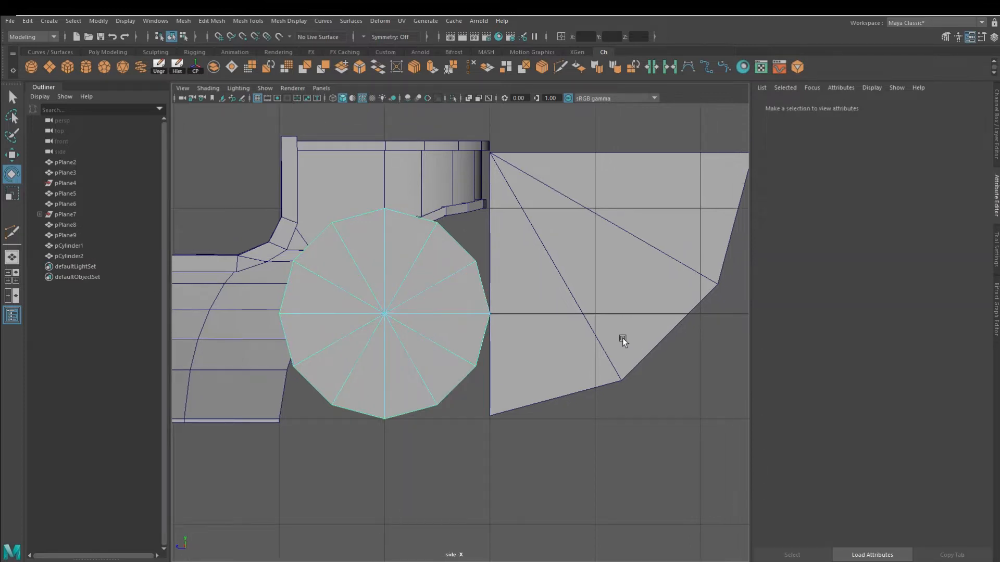
drag(302, 165, 449, 244)
key(Delete)
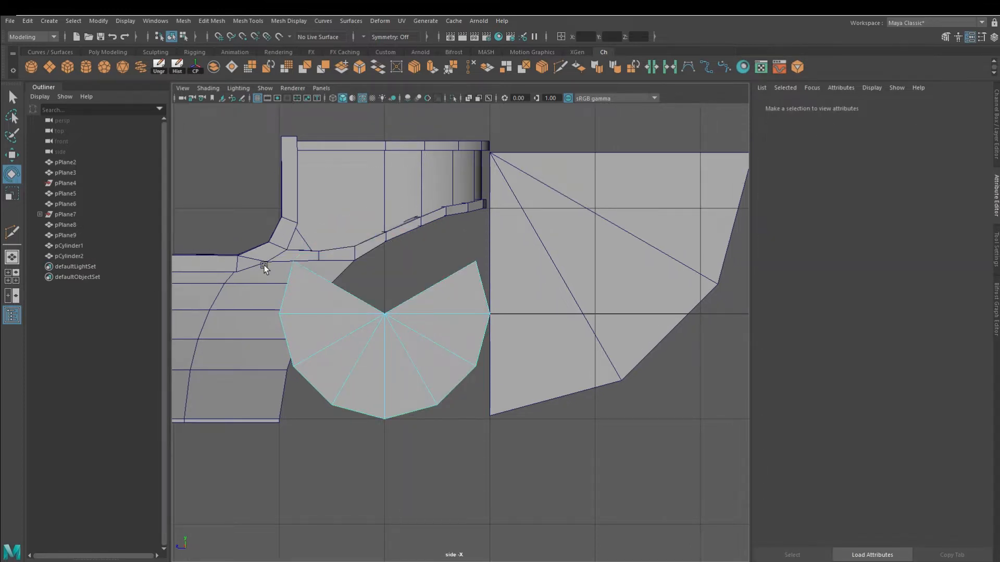
drag(264, 262, 320, 324)
key(Delete)
click(448, 298)
key(q)
drag(459, 346, 339, 364)
right_drag(361, 279, 362, 359)
key(Delete)
double_click(404, 354)
right_drag(440, 298, 480, 271)
alt+middle_drag(612, 402, 513, 405)
Cut a line across the large quarter piece from its far upper corner to the fan's outermost vertex with Multi-Cut.
click(512, 405)
click(502, 313)
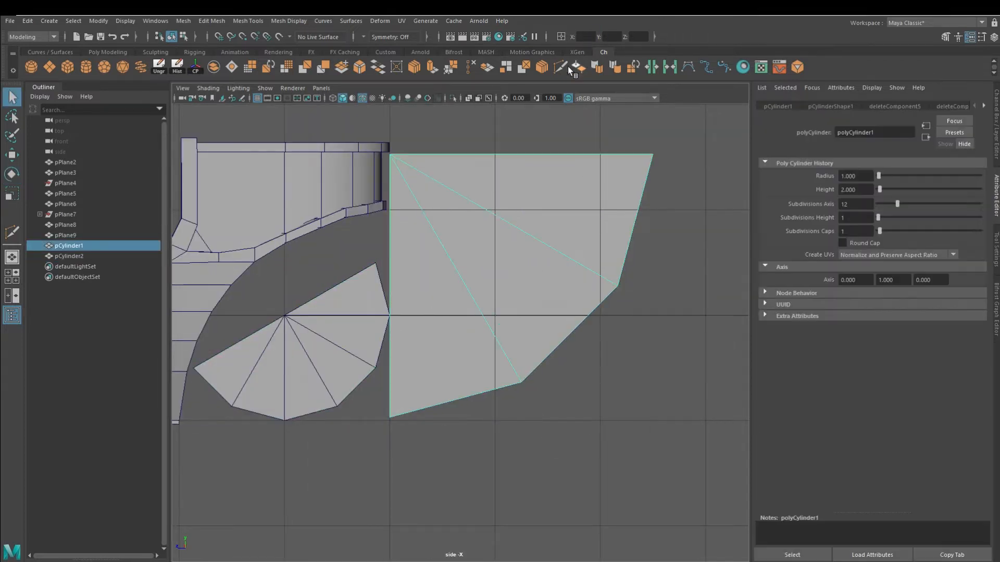
click(560, 66)
click(520, 382)
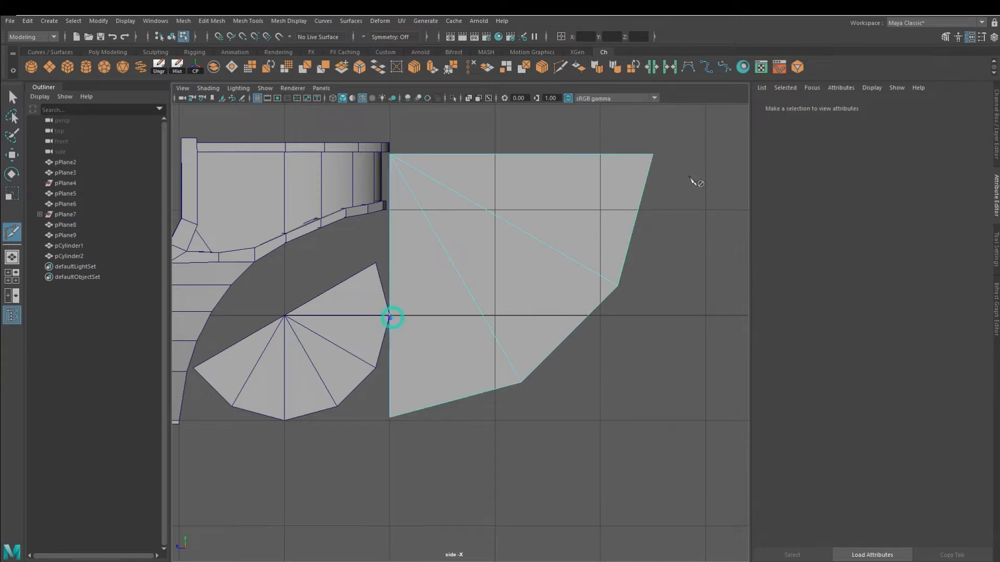
alt+middle_drag(574, 412, 635, 442)
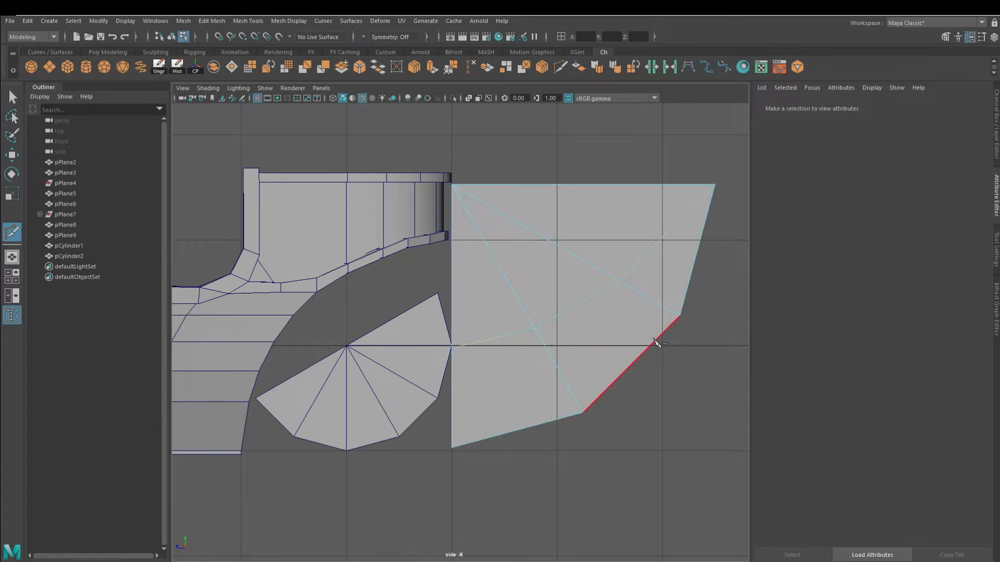
Delete the three quarter-piece faces that lie outside the new cut line.
key(w)
click(672, 262)
key(Delete)
click(578, 330)
key(Delete)
click(506, 397)
key(Delete)
alt+middle_drag(567, 383, 585, 398)
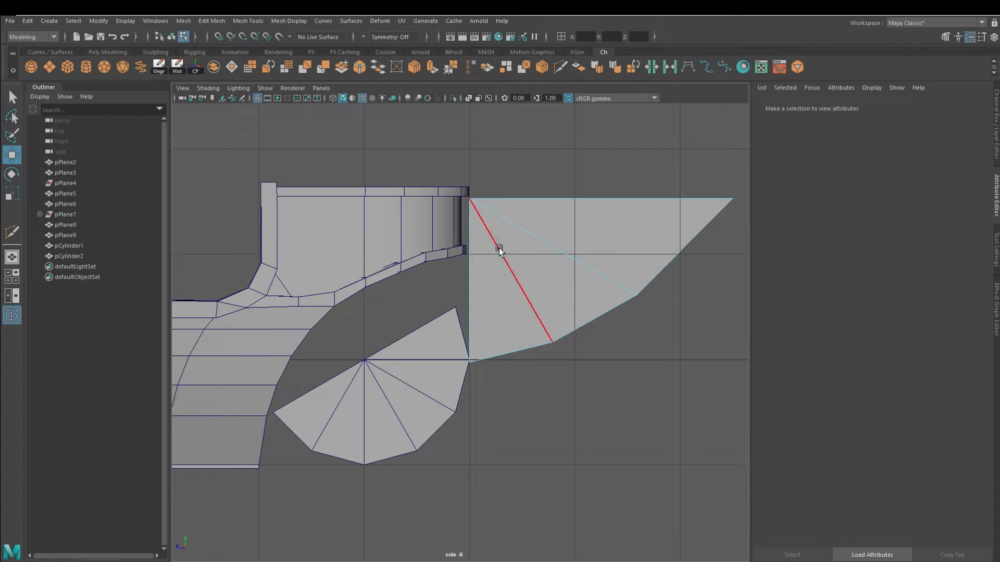
Cut a short curved line around the quarter piece's inner corner and delete the small faces at that corner.
key(y)
alt+middle_drag(574, 273, 499, 292)
click(417, 223)
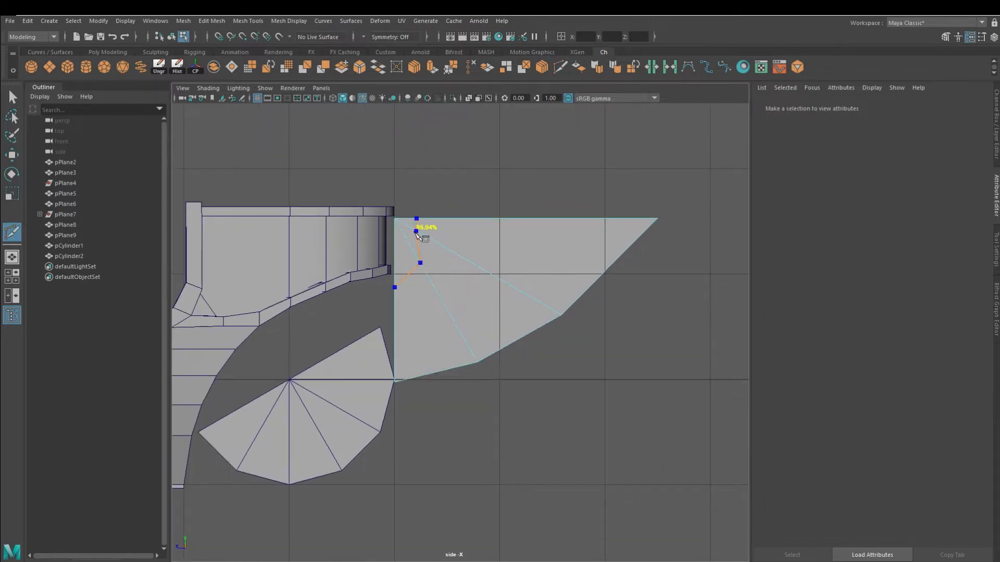
alt+middle_drag(519, 263, 572, 254)
scroll(573, 254, up, 1)
key(w)
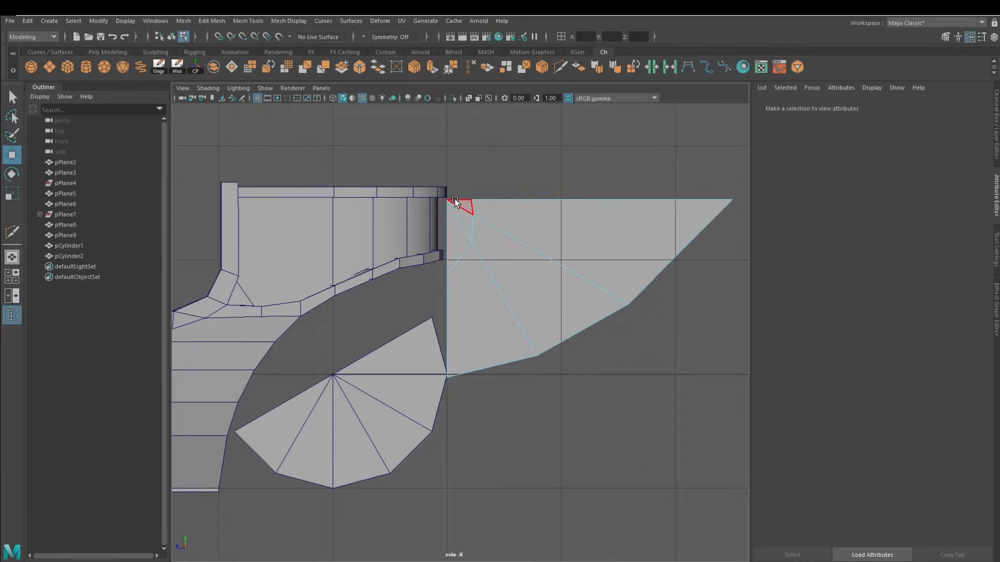
click(458, 205)
key(Delete)
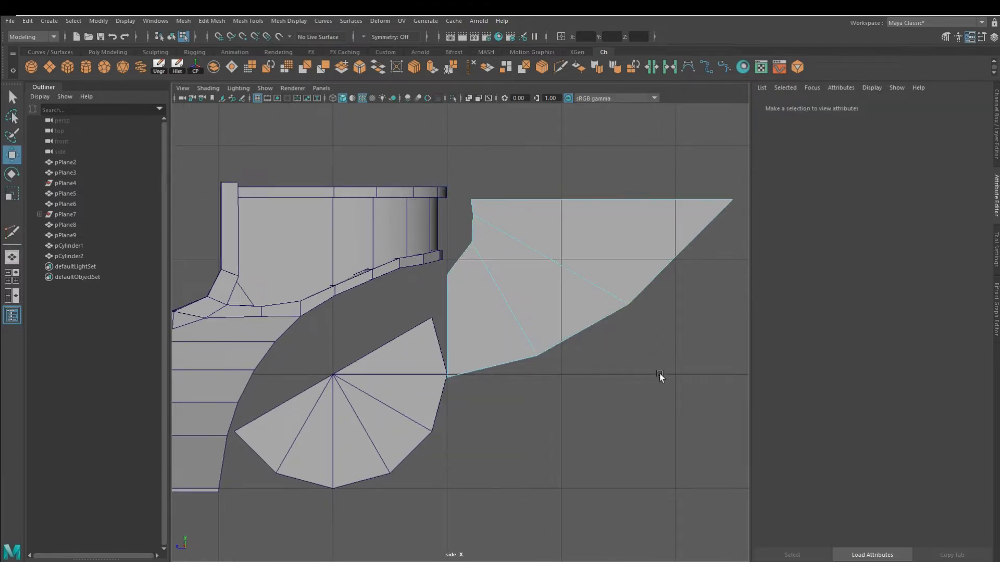
Split each of the three sectors of the wing-shaped piece with a cut from the inner edge to the outer edge.
alt+middle_drag(591, 184, 536, 212)
click(561, 66)
click(416, 235)
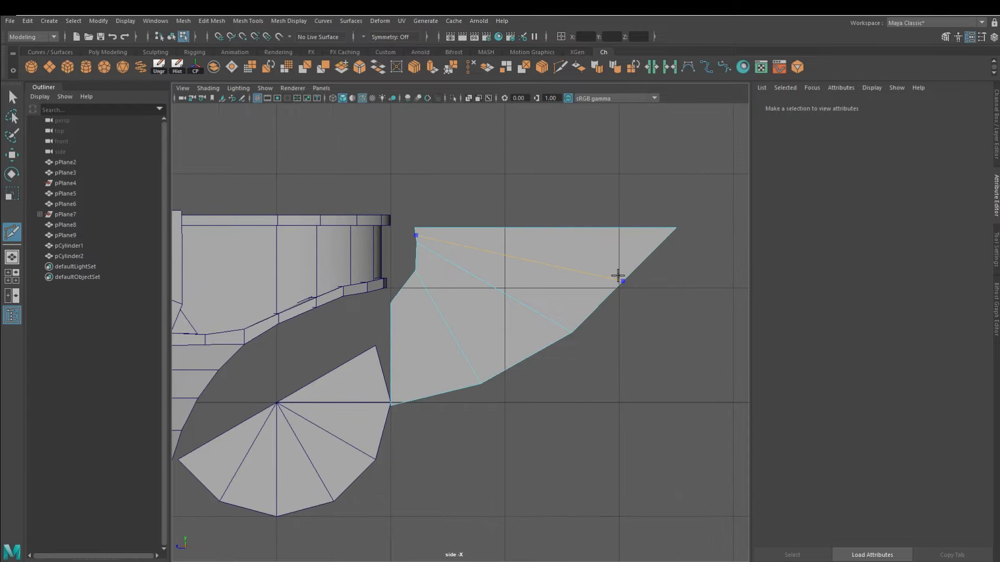
right_drag(595, 264, 546, 264)
Move the midpoint vertices on the wing piece's outer edge inward to form a pointed, notched outline.
click(620, 283)
drag(585, 318, 545, 302)
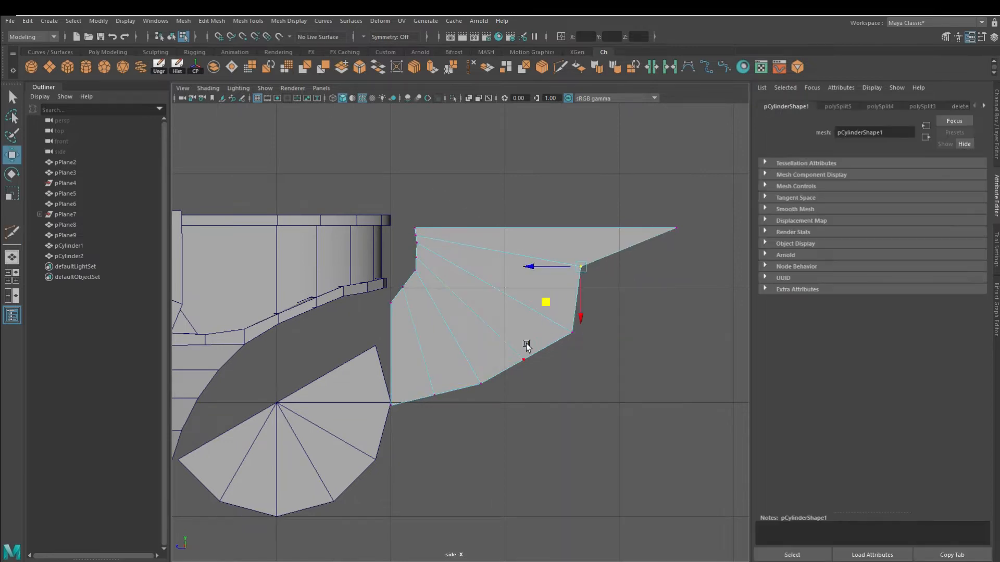
click(522, 359)
drag(488, 394, 462, 373)
click(433, 392)
drag(397, 427, 392, 403)
Add a cross cut through the wing piece and bevel its notch edges with fraction 1 and 4 segments.
alt+middle_drag(503, 376, 504, 376)
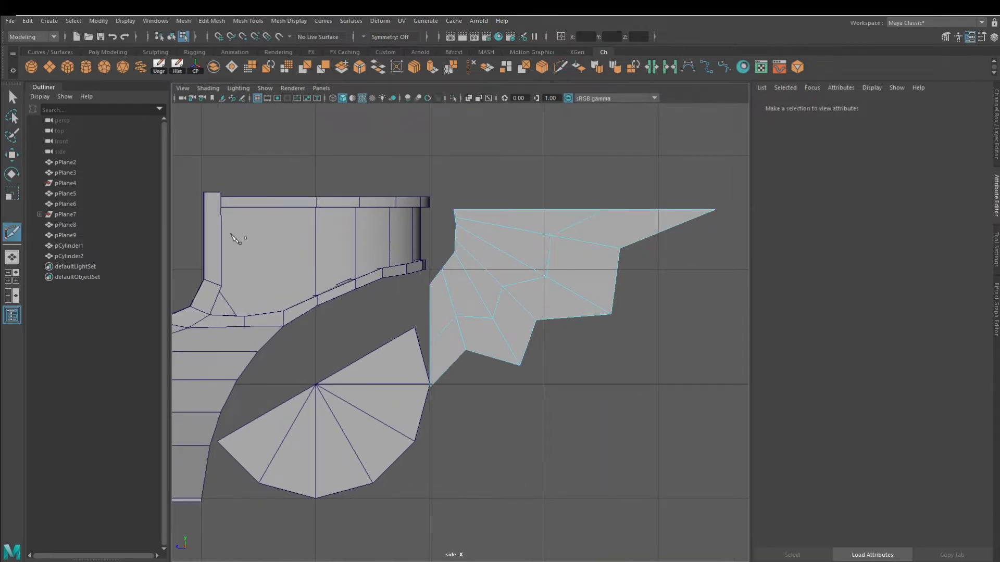
key(w)
click(359, 67)
drag(929, 199, 984, 205)
alt+middle_drag(640, 395, 671, 386)
alt+right_drag(671, 386, 680, 386)
Adjust the vertices along the wing piece's inner edge to smooth its curve.
right_drag(480, 264, 448, 263)
click(479, 277)
drag(500, 202, 498, 202)
right_drag(608, 255, 648, 242)
click(599, 334)
alt+right_drag(599, 331, 576, 320)
alt+middle_drag(576, 320, 582, 283)
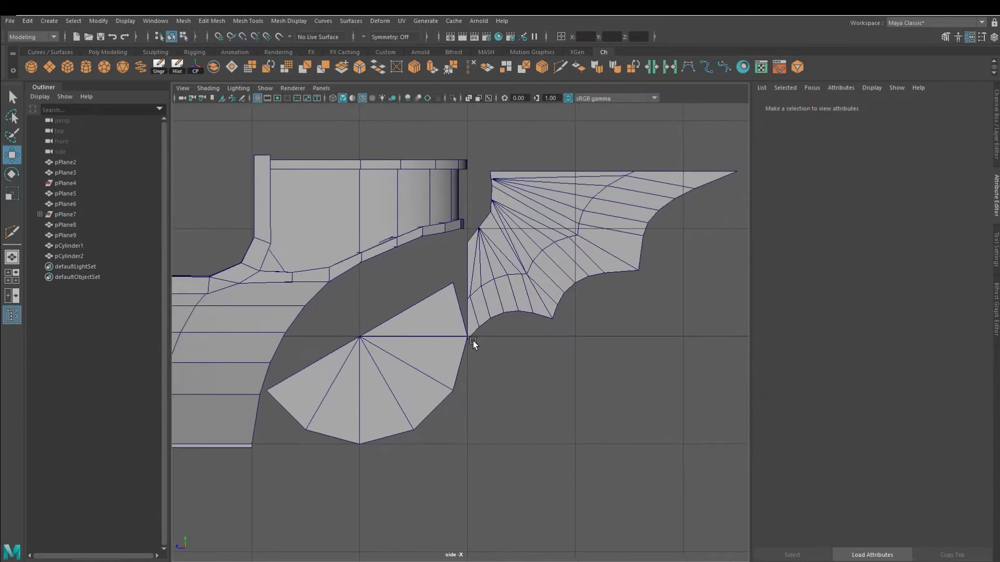
click(408, 342)
click(494, 238)
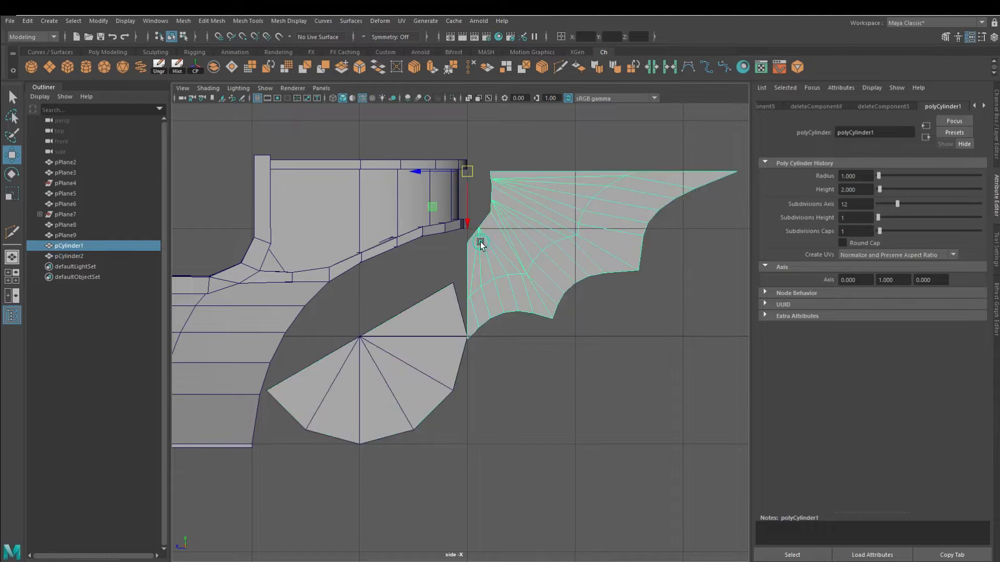
drag(479, 228, 481, 232)
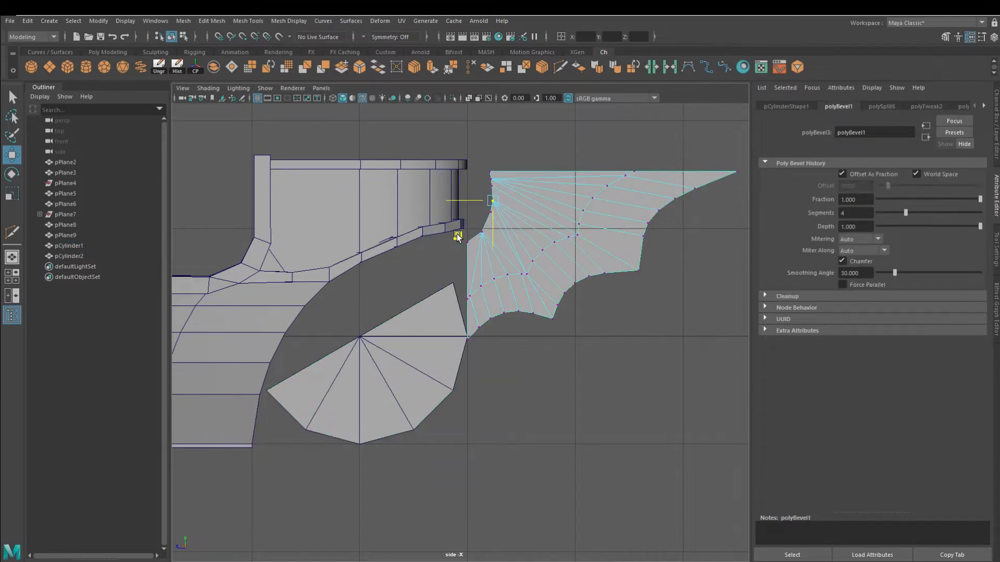
right_drag(536, 218, 569, 192)
click(505, 344)
Move the fan's upper vertex to the lower inner corner of the wing piece so the two pieces meet.
click(463, 350)
scroll(471, 361, up, 2)
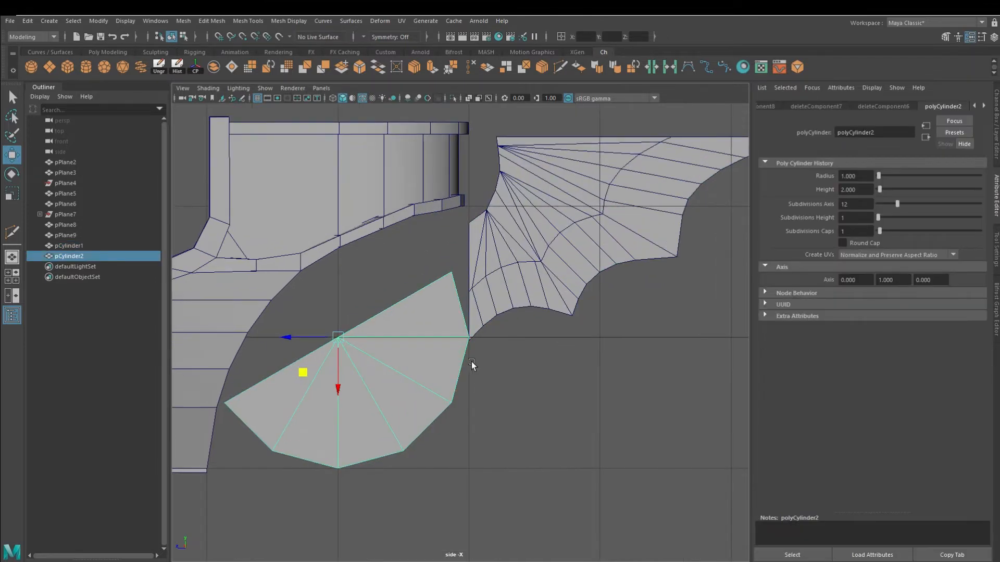
right_drag(424, 279, 376, 280)
click(452, 272)
drag(452, 273, 469, 223)
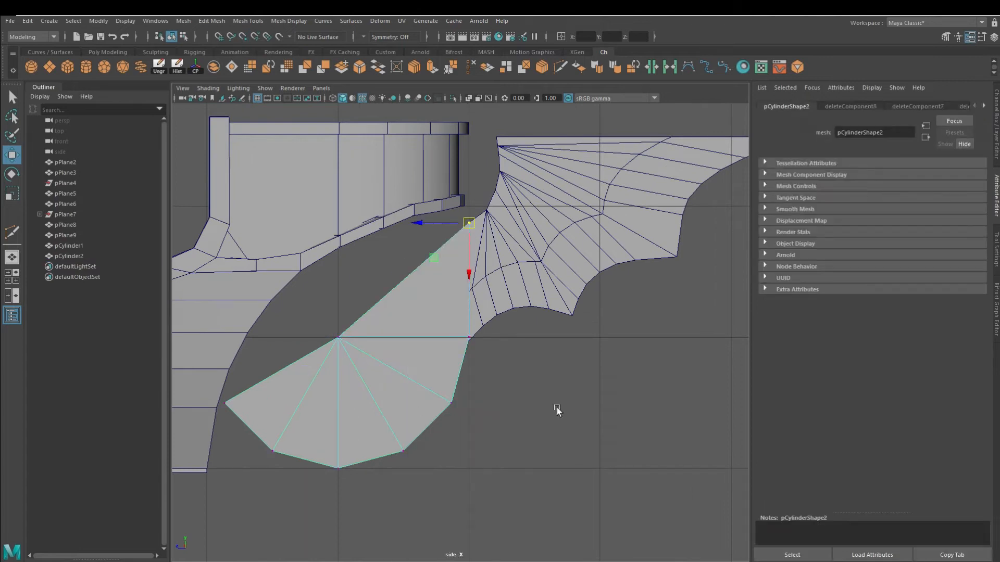
alt+middle_drag(281, 426, 318, 424)
click(282, 402)
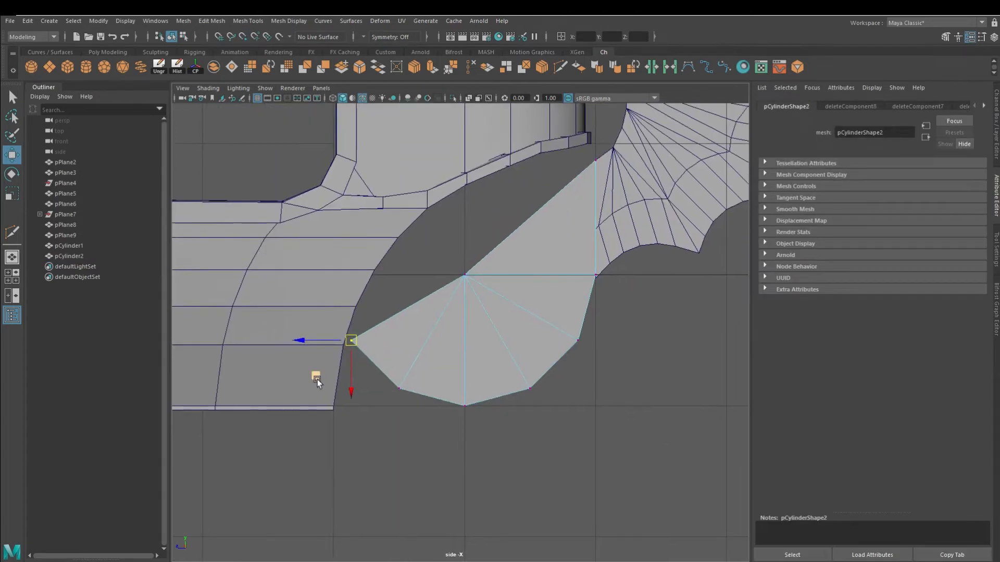
Cut new edges from the fan's centre to the midpoints of its four lower outer segments.
alt+middle_drag(500, 390, 499, 358)
key(F10)
click(507, 336)
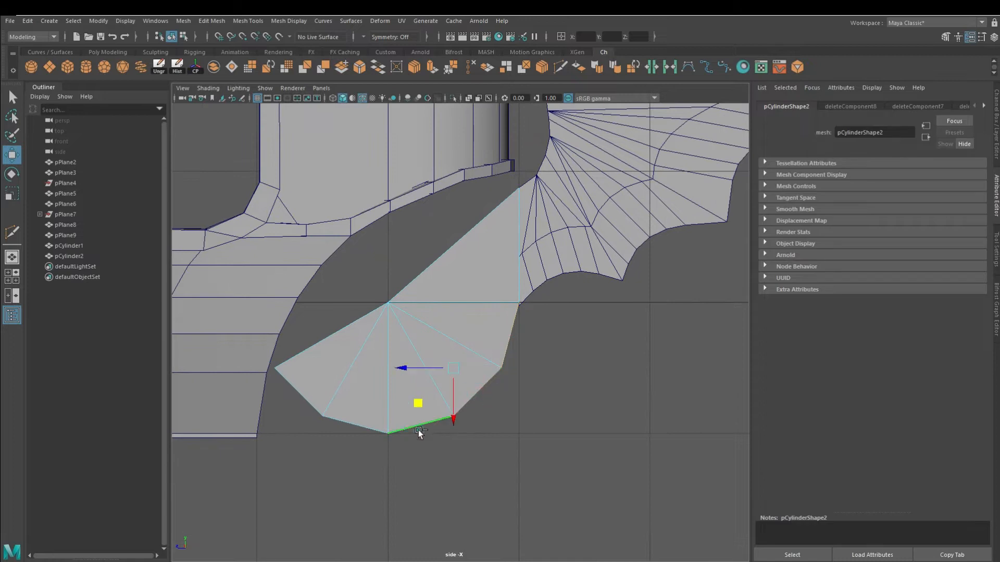
click(314, 389)
key(y)
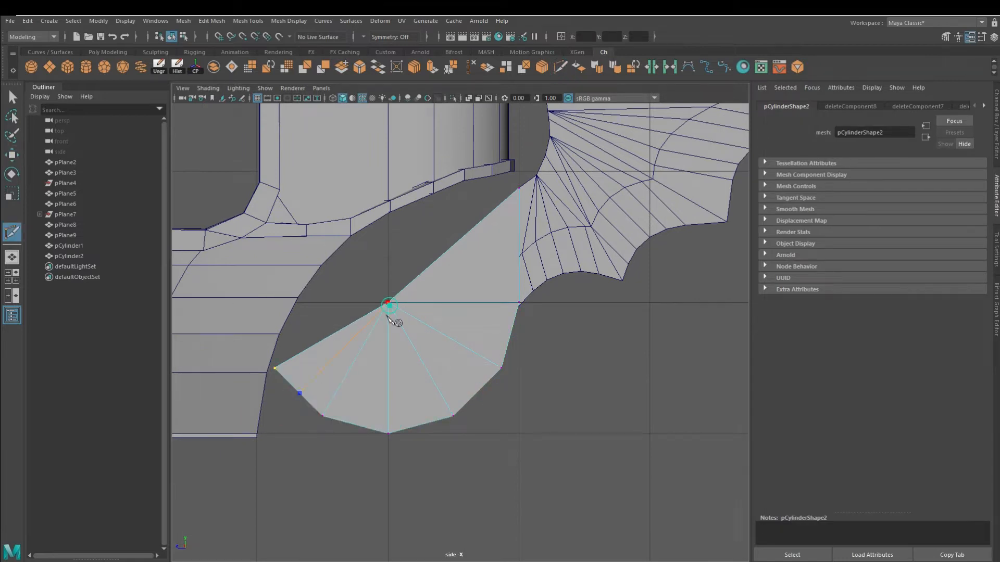
key(Return)
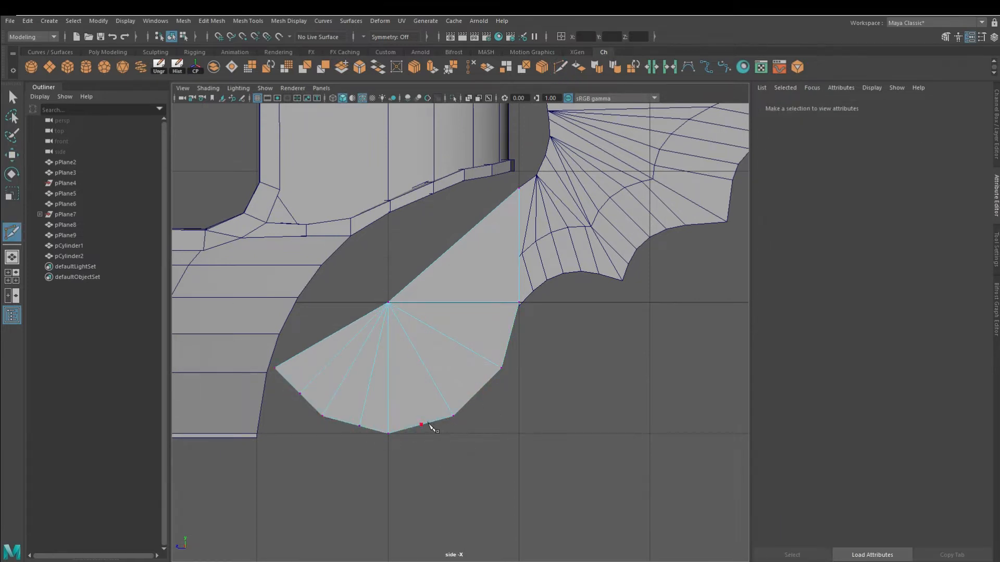
click(422, 423)
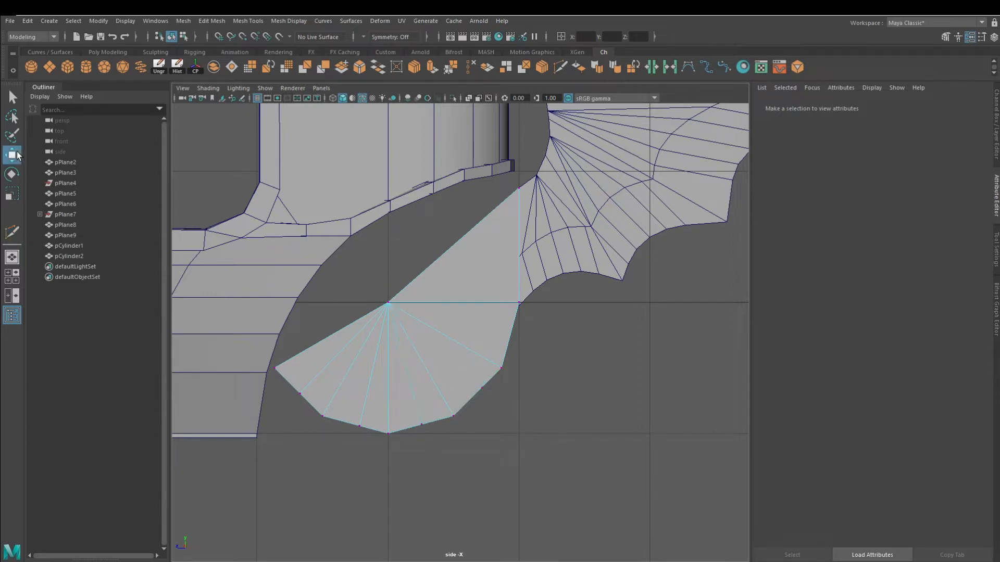
Scale the fan's four outer midpoint vertices inward about the fan's centre to create a pointed outline.
key(v)
drag(391, 410, 388, 314)
key(e)
key(r)
drag(348, 339, 348, 336)
key(3)
key(1)
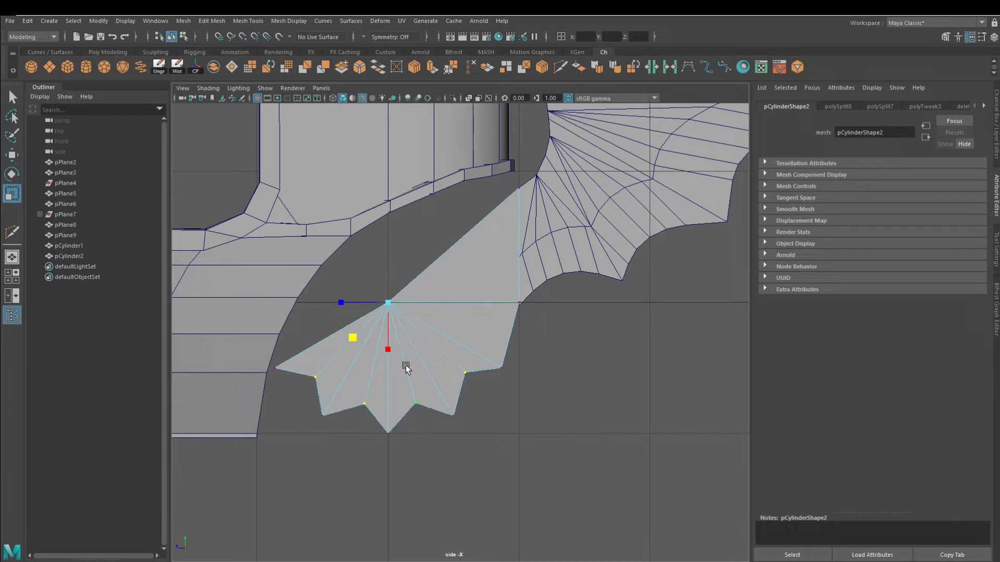
Cut a curved line of edges across the fan up to its slanted upper edge, and split the remaining outer segment.
key(y)
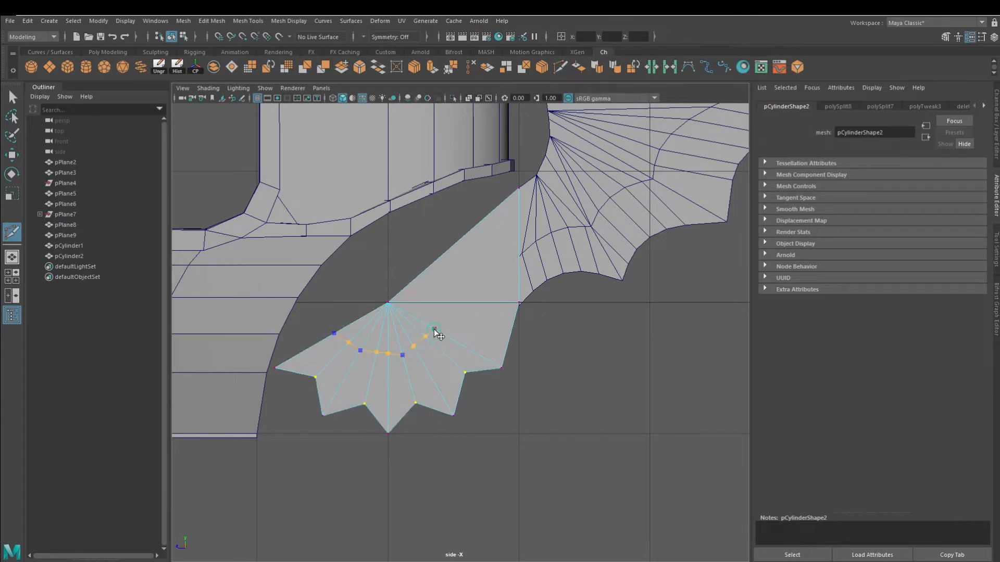
click(441, 263)
right_click(443, 264)
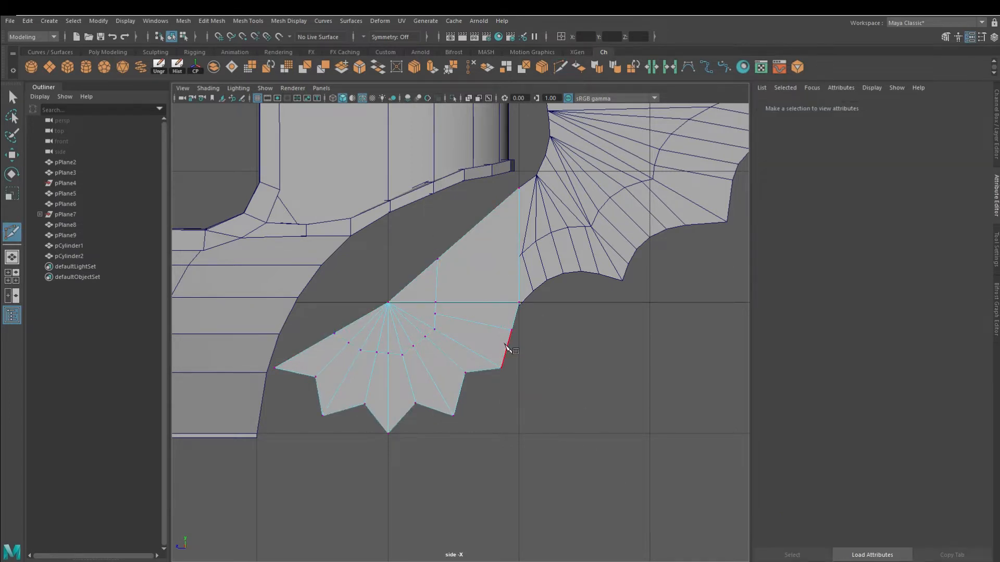
key(w)
click(389, 303)
click(415, 66)
Bevel the fan's notch edges with fraction 1 and 2 segments to round them into scallops.
right_drag(434, 288, 434, 250)
click(323, 367)
shift+click(370, 382)
shift+click(412, 387)
click(358, 67)
drag(929, 200, 983, 205)
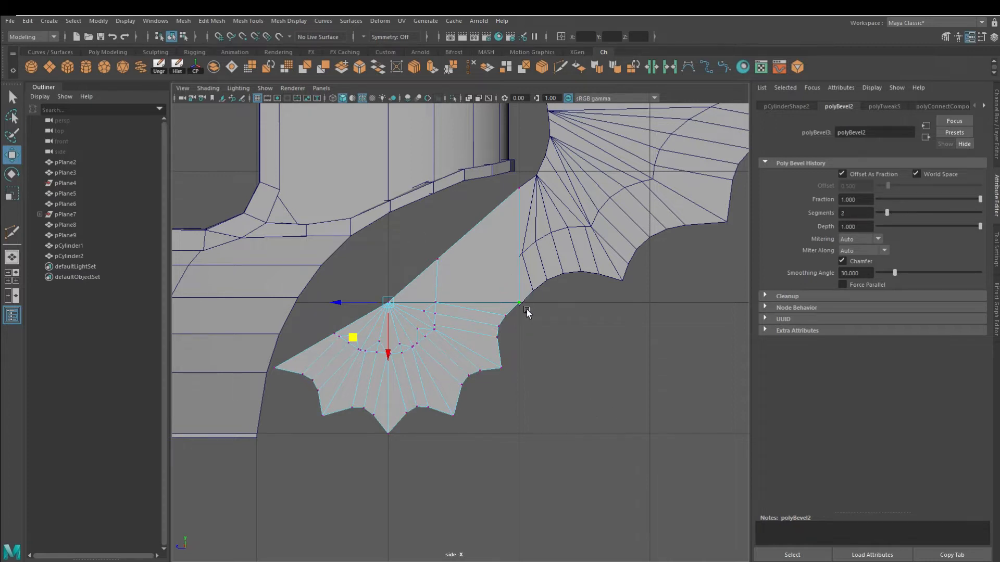
Open the Move tool settings and nudge the fan vertex shared with the wing piece's lower tip slightly down.
double_click(11, 155)
click(892, 149)
double_click(10, 157)
drag(520, 303, 519, 306)
click(583, 391)
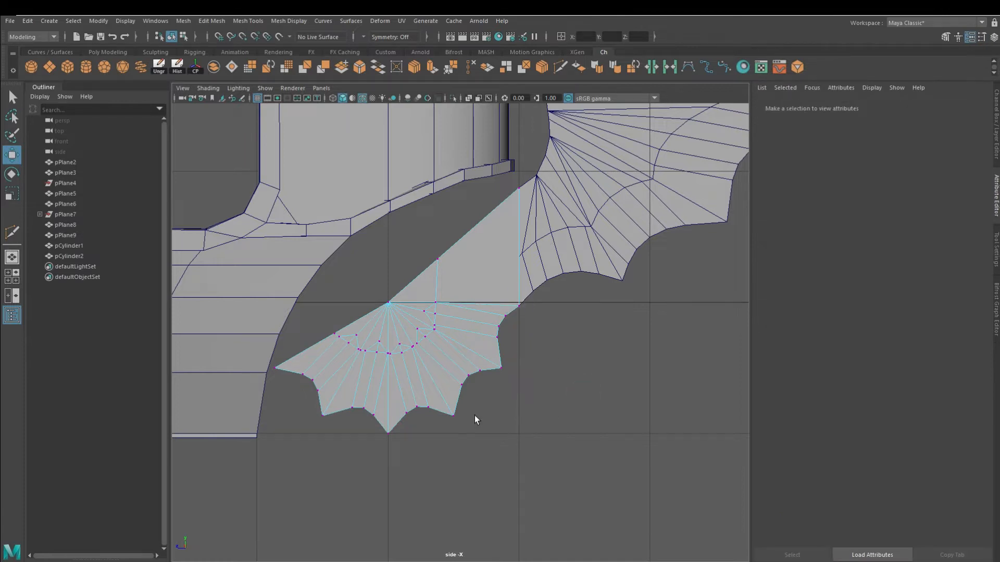
right_drag(416, 298, 465, 272)
click(558, 415)
scroll(542, 364, up, 1)
Move the middle vertex of the fan's slanted upper edge and pull the fan's outer end vertex onto the body's curved edge.
click(520, 300)
alt+middle_drag(495, 249, 484, 265)
right_drag(484, 265, 440, 266)
click(426, 272)
middle_drag(405, 322, 343, 338)
click(317, 348)
drag(283, 385, 228, 363)
alt+middle_drag(225, 372, 342, 330)
scroll(342, 330, up, 1)
Move the cross-cut end vertex beside the body up and outward so the fan meets the body's curved edge.
click(365, 345)
drag(330, 379, 305, 385)
alt+middle_drag(438, 433, 410, 508)
click(343, 354)
drag(308, 388, 330, 353)
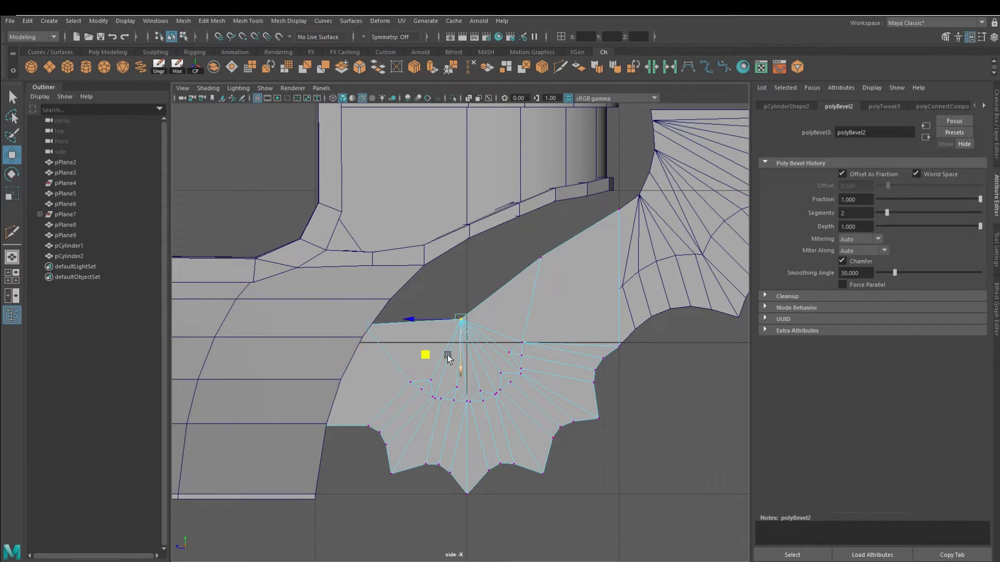
Raise the fan's centre vertex to even out the upper edge, adjust the nearby vertex, and leave vertex editing.
drag(449, 318, 460, 331)
drag(466, 368, 492, 327)
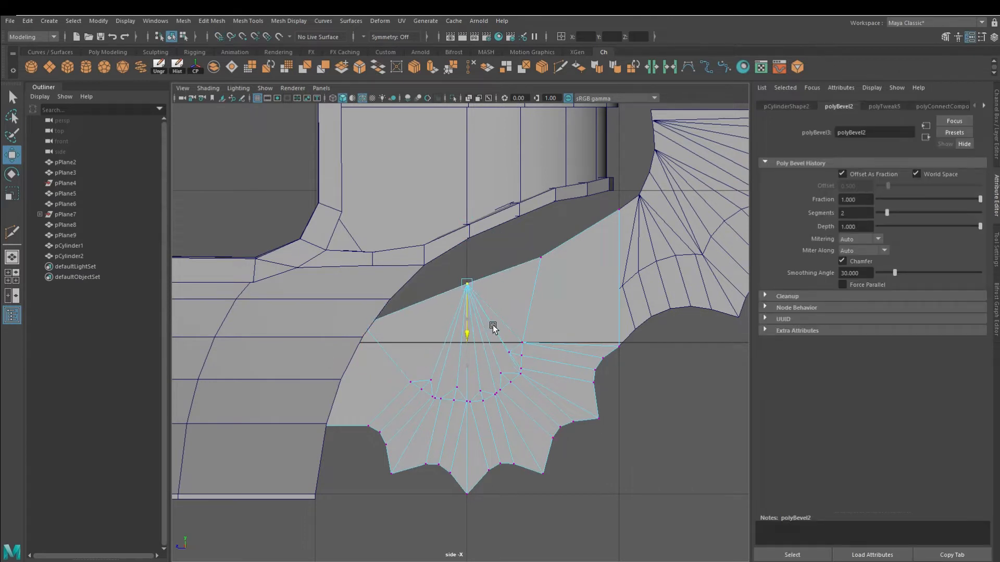
alt+middle_drag(546, 375, 435, 413)
drag(356, 375, 357, 383)
key(F8)
click(533, 418)
scroll(533, 417, down, 6)
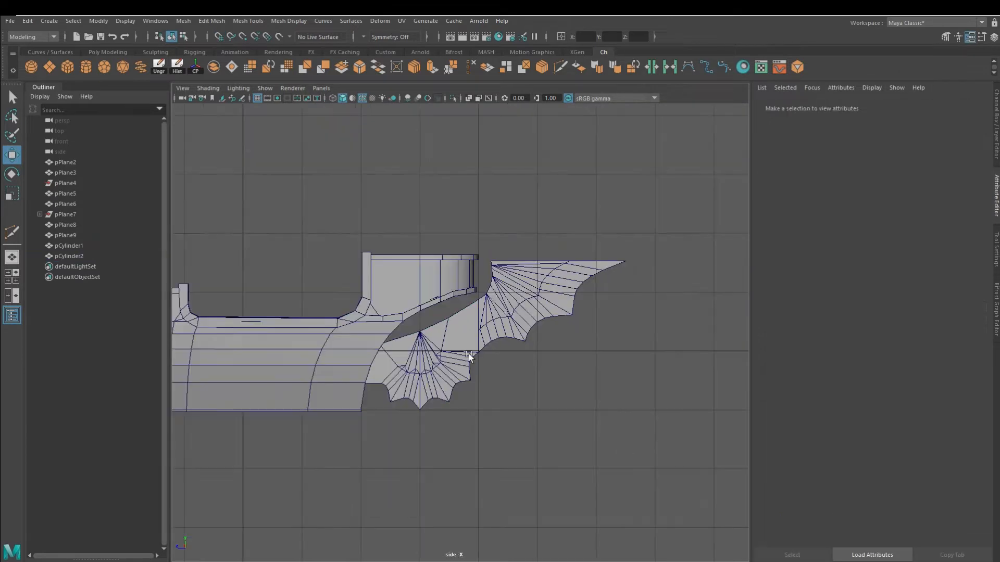
Delete the arc-shaped cross edges running through the outer wing panel, leaving only its radiating edges.
scroll(533, 418, up, 8)
click(489, 344)
shift+click(567, 327)
click(478, 333)
alt+middle_drag(576, 338, 454, 411)
click(430, 328)
key(F8)
click(536, 318)
scroll(654, 279, down, 8)
click(430, 70)
Merge the overlapping vertices of the outer wing panel.
scroll(458, 327, up, 6)
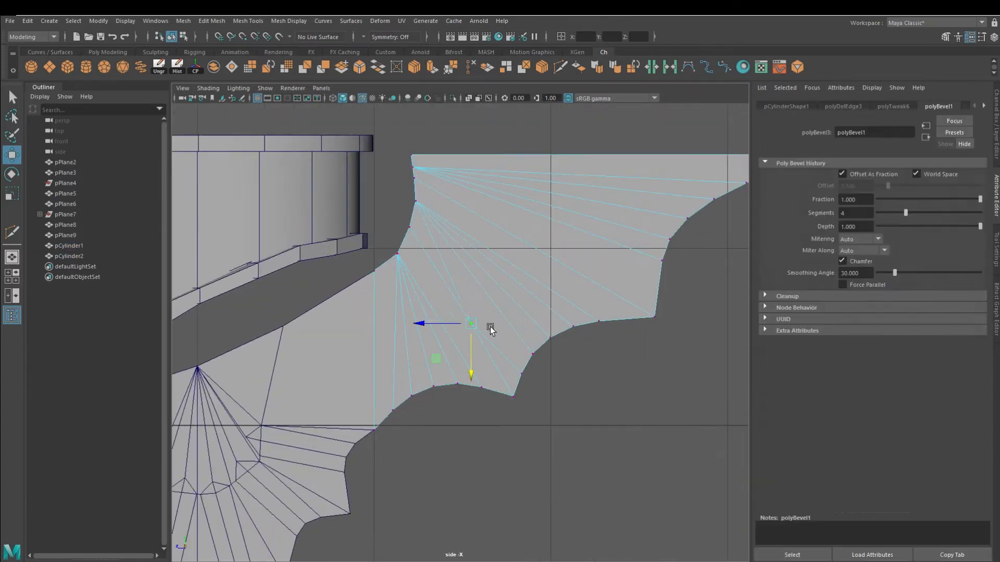
click(448, 274)
click(443, 68)
click(476, 328)
click(444, 68)
Select the fan and the outer wing panel and combine them into one mesh.
scroll(464, 429, down, 2)
alt+middle_drag(464, 429, 584, 390)
click(484, 334)
shift+click(551, 279)
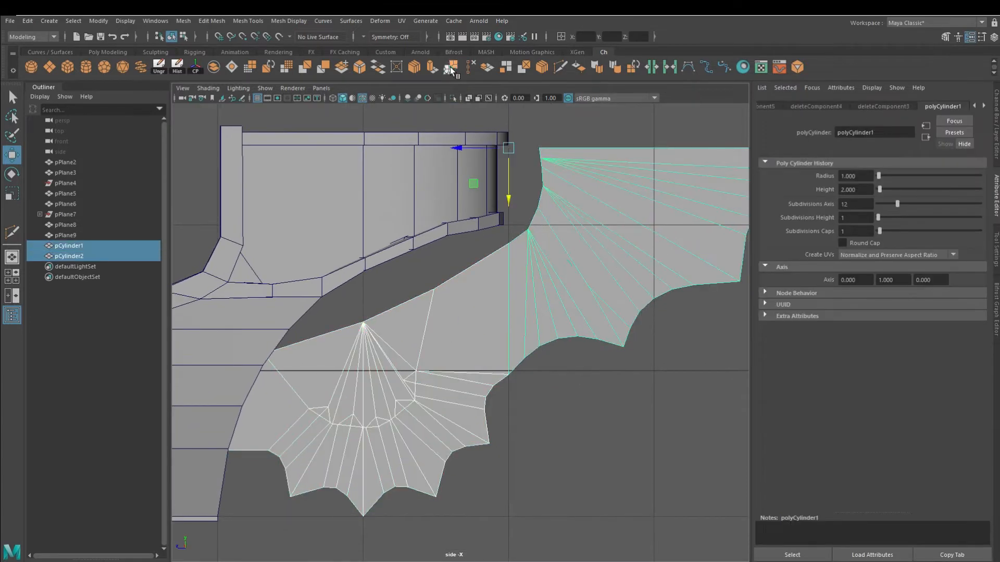
click(454, 66)
key(ctrl+z)
Delete the combined panel's construction history and merge its coincident vertices.
alt+middle_drag(428, 313, 416, 279)
click(209, 71)
click(182, 72)
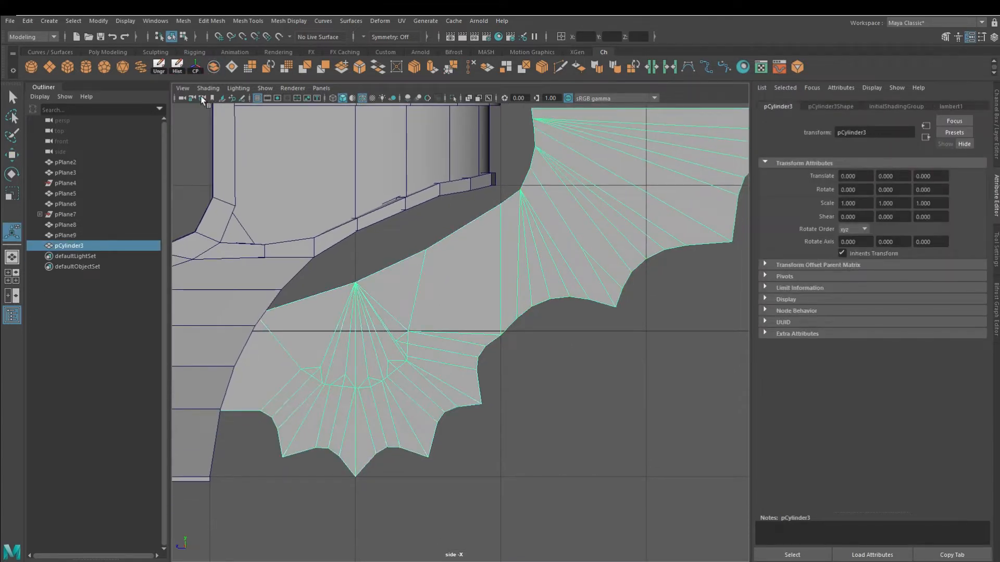
click(445, 68)
right_drag(579, 249, 592, 254)
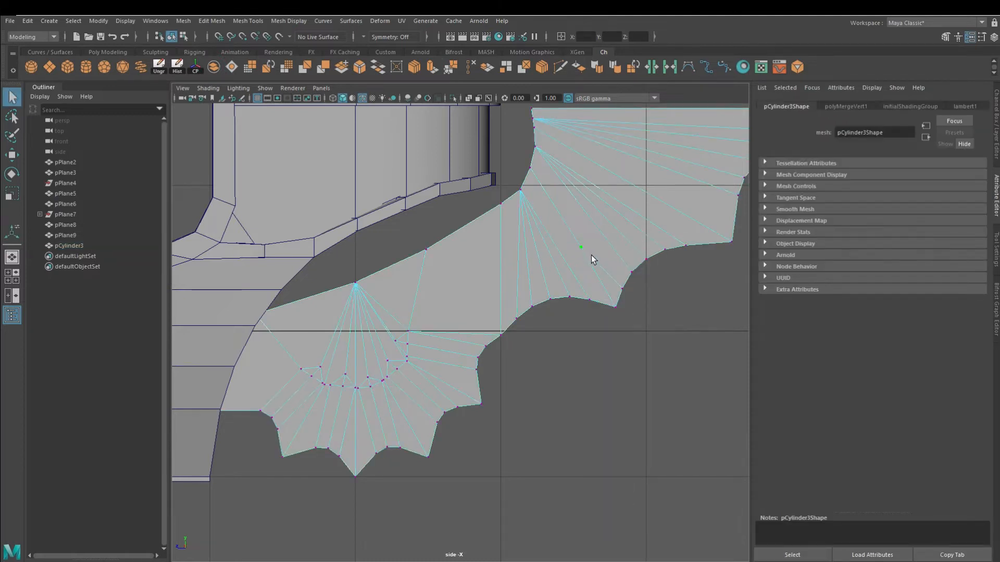
Delete the jagged inner edge loop that crosses the fan's radiating edges, leaving out the edge nearest the body.
alt+middle_drag(409, 366, 464, 324)
scroll(409, 347, up, 2)
right_drag(391, 359, 391, 331)
double_click(342, 331)
alt+middle_drag(451, 330, 438, 354)
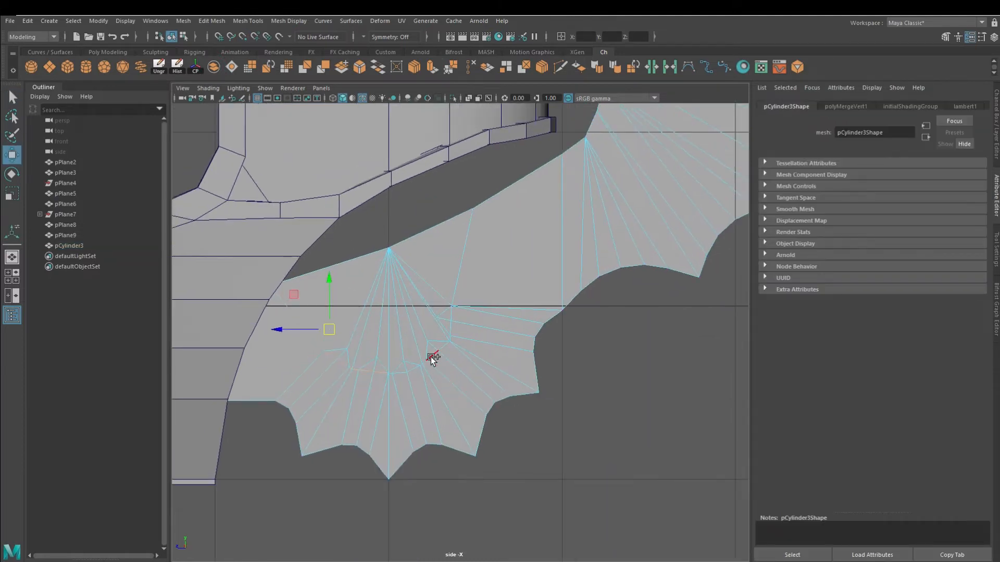
click(469, 68)
key(ctrl+z)
ctrl+click(313, 337)
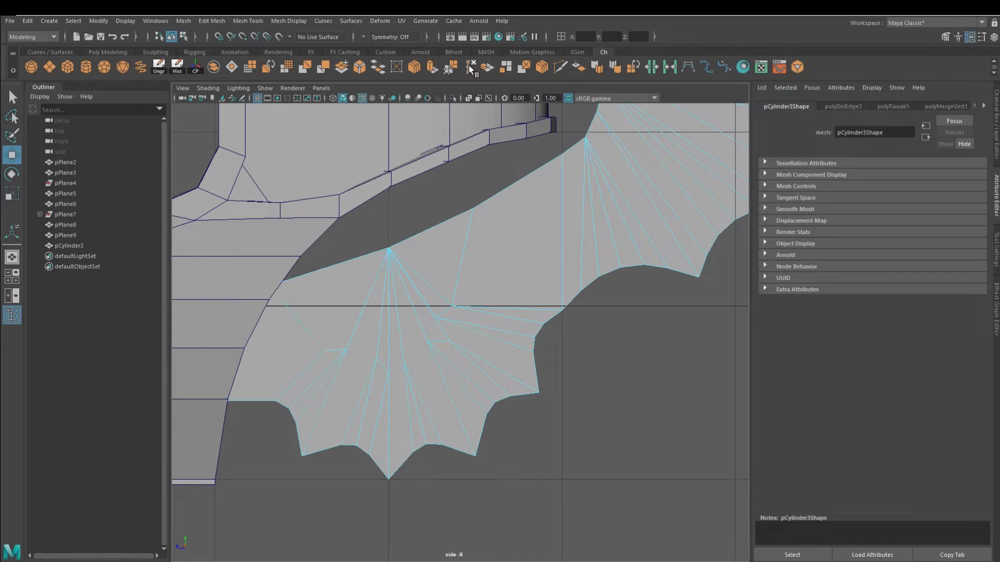
click(470, 67)
Collapse the short leftover edges at the fan's inner hub points.
alt+middle_drag(379, 369, 374, 394)
click(376, 392)
shift+click(392, 391)
shift+click(434, 367)
click(397, 67)
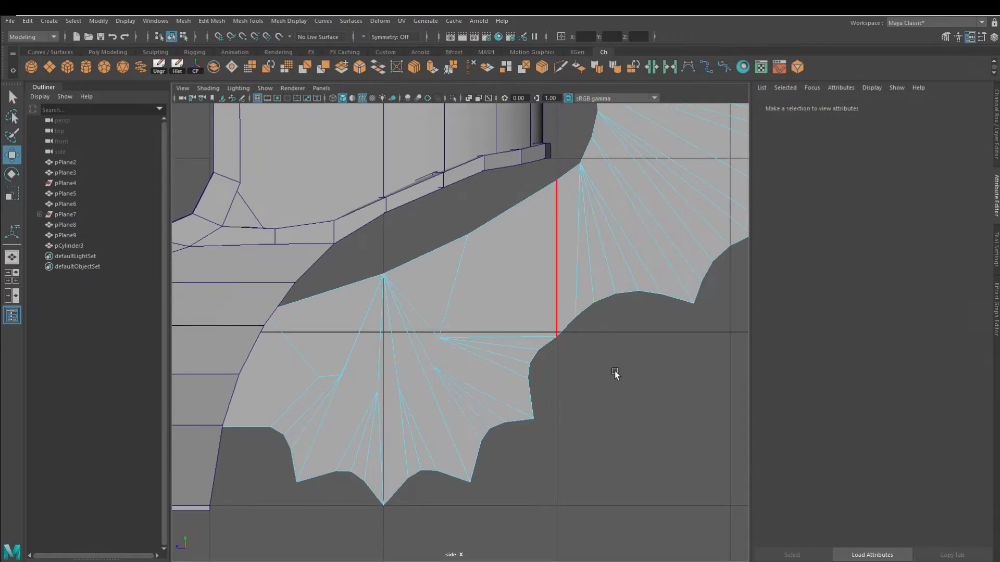
Merge the stray vertex on the fan's body side into the neighbouring hub vertex and leave vertex editing.
key(F9)
click(438, 338)
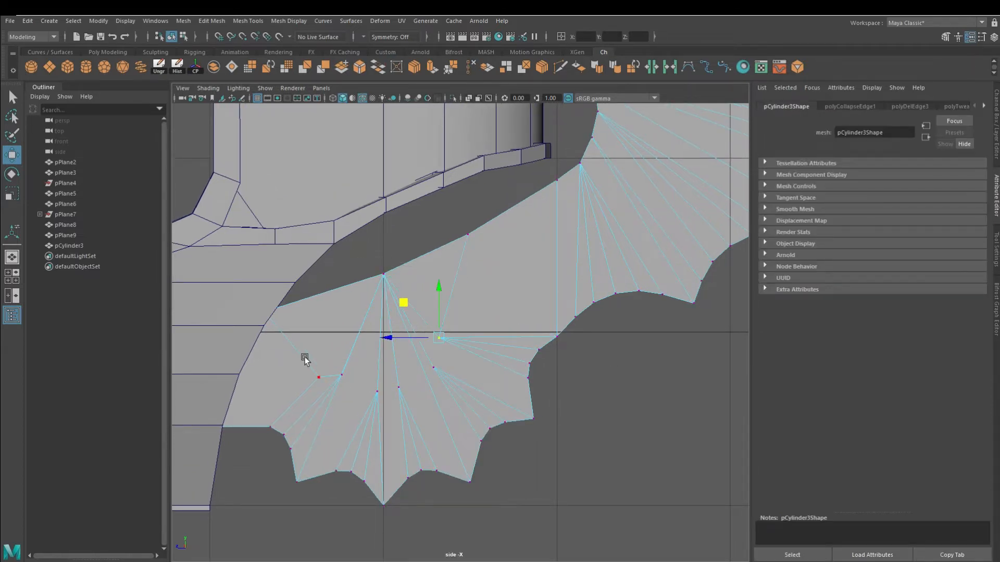
right_drag(487, 345, 526, 312)
key(ctrl+z)
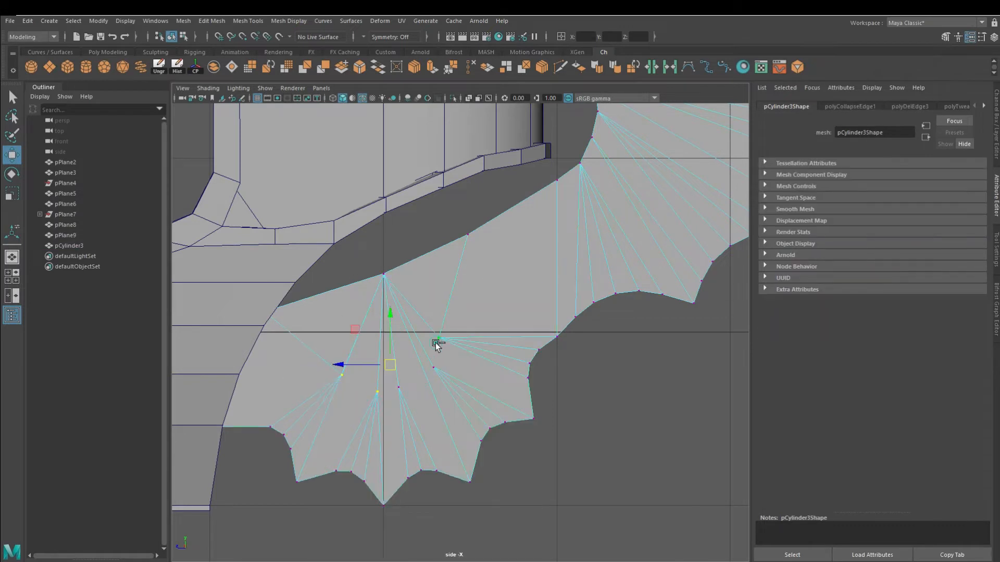
right_drag(436, 343, 473, 313)
Duplicate the round section's upper rim strip and lower the copy to a Y translation of -0.092.
scroll(435, 343, down, 4)
alt+middle_drag(436, 260, 376, 339)
click(377, 239)
key(ctrl+d)
key(w)
middle_drag(357, 186, 358, 204)
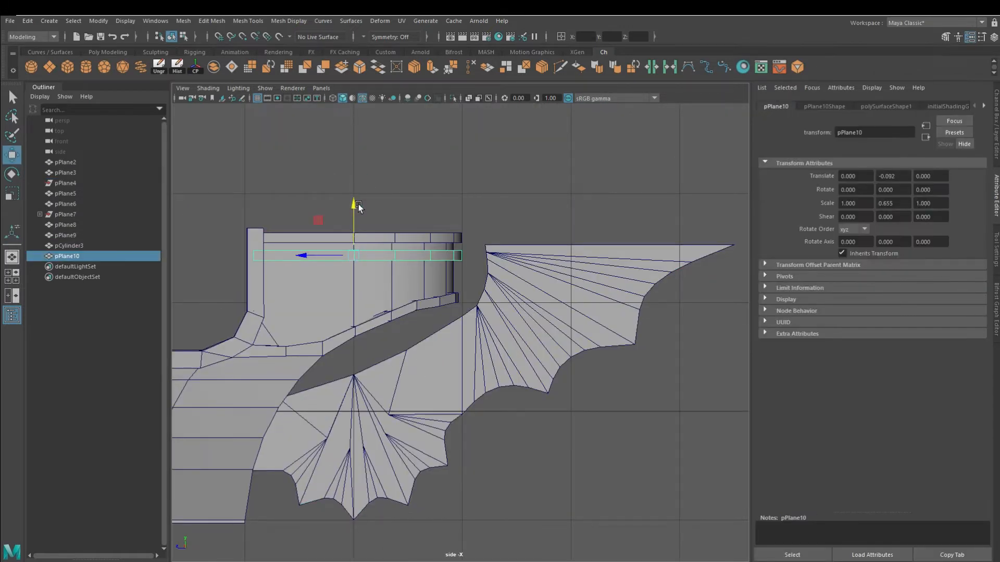
Thin the copied rim strip to a Y scale of 0.313 and set it just under the rim at Y -0.033.
key(r)
scroll(369, 205, up, 3)
drag(300, 215, 303, 236)
alt+middle_drag(304, 236, 421, 249)
key(w)
drag(419, 229, 420, 220)
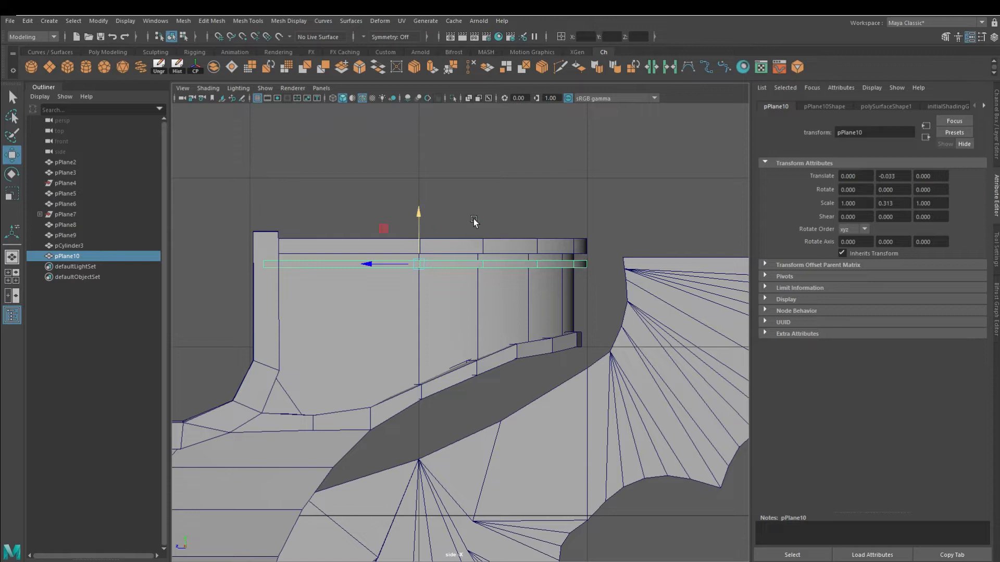
click(552, 208)
Create a cube in the perspective view and move it beside the rim at the wing's upper inner corner.
key(space)
key(space)
alt+drag(607, 248, 547, 291)
scroll(546, 292, up, 3)
click(67, 68)
alt+drag(334, 322, 475, 246)
alt+drag(495, 281, 578, 292)
scroll(552, 271, up, 3)
drag(486, 257, 385, 258)
drag(439, 204, 439, 211)
Scale the cube into a thin bar with scale 0.040, 0.040, 0.637 along the wing's upper edge.
key(r)
drag(439, 263, 383, 310)
drag(387, 313, 224, 299)
scroll(637, 315, up, 4)
alt+drag(636, 314, 539, 284)
drag(580, 320, 586, 363)
scroll(520, 327, down, 4)
Stretch the bar's outer end vertices out to the wing's far tip and leave vertex editing.
right_drag(546, 378, 510, 377)
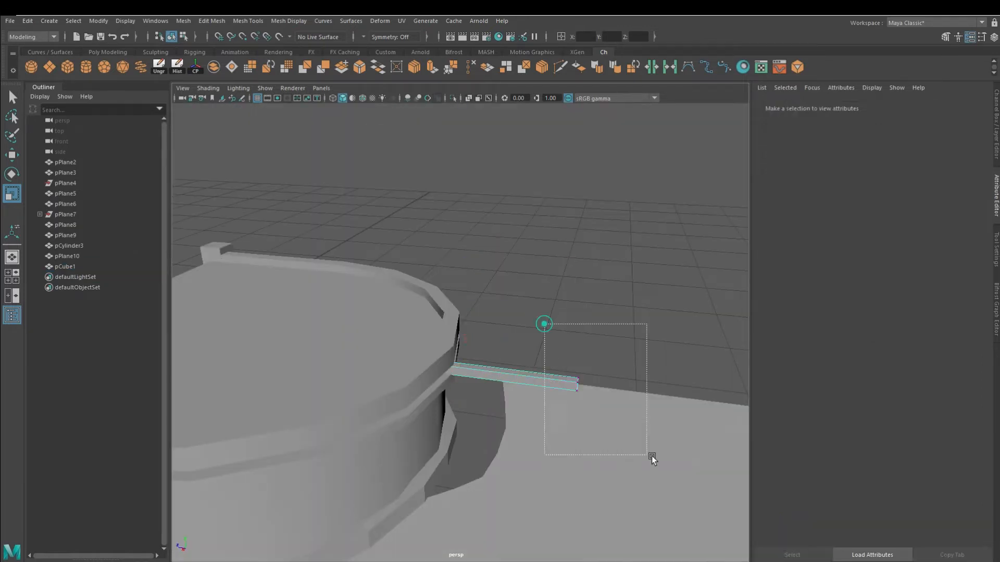
drag(552, 344, 597, 409)
alt+drag(552, 364, 469, 333)
key(w)
drag(315, 293, 632, 324)
alt+drag(621, 324, 583, 224)
right_drag(583, 224, 614, 194)
Nudge the bar's ends so it fits the wing's upper edge between the rim and the tip.
alt+drag(614, 194, 407, 153)
click(408, 153)
scroll(468, 234, up, 5)
alt+drag(547, 312, 599, 369)
click(601, 359)
alt+drag(627, 285, 677, 261)
drag(741, 308, 741, 306)
click(450, 398)
alt+drag(451, 398, 440, 429)
drag(198, 310, 196, 307)
click(552, 223)
Display the wireframe over the shaded model in the perspective view.
scroll(552, 291, down, 5)
mouse_move(547, 323)
alt+mouse_down()
mouse_move(563, 406)
mouse_move(526, 333)
alt+mouse_up()
click(362, 98)
alt+drag(408, 315, 370, 285)
Duplicate the horizontal bar, rotate the copy to -30° about X, and move it onto the wing's upper radiating edges.
click(636, 195)
alt+drag(304, 366, 416, 354)
key(ctrl+d)
alt+middle_drag(408, 338, 379, 369)
click(12, 174)
drag(437, 211, 467, 271)
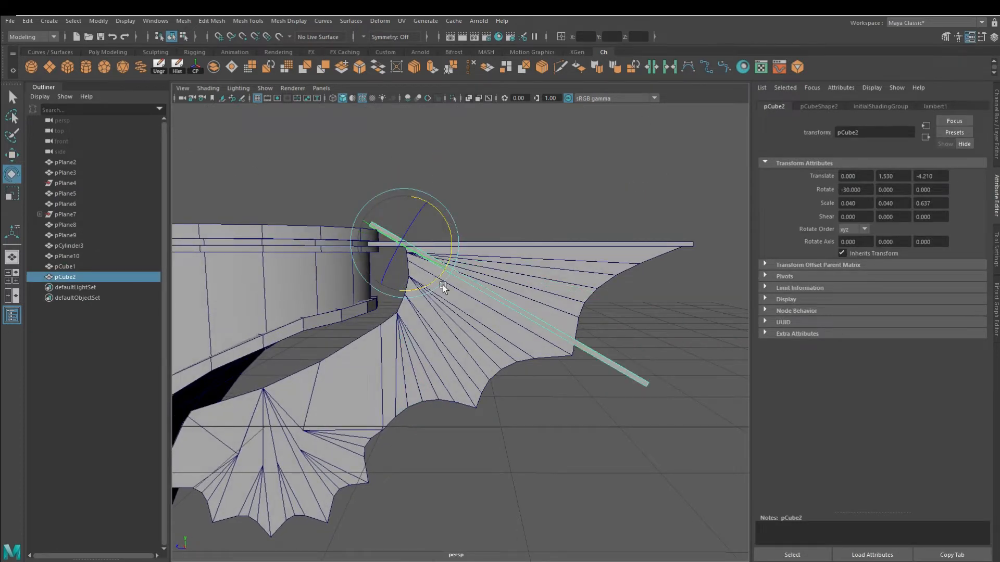
key(w)
alt+drag(426, 223, 441, 330)
drag(351, 216, 403, 246)
Shift the slanted bar's outer end vertices toward the first scallop tip and return to object mode.
scroll(448, 330, down, 3)
alt+middle_drag(449, 330, 421, 319)
right_drag(458, 307, 422, 307)
drag(630, 409, 460, 306)
right_drag(335, 224, 438, 167)
Duplicate the slanted bar, rotate the copy more steeply, and move it over the edges leading to the next scallop tip.
alt+drag(416, 255, 442, 245)
key(ctrl+d)
key(e)
drag(431, 290, 391, 296)
key(w)
drag(430, 203, 407, 259)
scroll(405, 278, up, 3)
alt+middle_drag(404, 277, 401, 240)
drag(405, 236, 406, 233)
mouse_move(410, 240)
alt+mouse_down()
mouse_move(446, 290)
mouse_move(415, 245)
alt+mouse_up()
drag(413, 238, 415, 237)
Adjust the slanted bar's inner end vertices to meet the wing's inner edge.
alt+drag(358, 214, 338, 232)
click(326, 246)
right_drag(323, 248, 273, 239)
drag(333, 214, 307, 182)
drag(268, 204, 272, 204)
right_drag(354, 261, 411, 229)
Move the steeper bar's outer end vertices to fit its scallop tip.
click(503, 495)
right_drag(504, 494, 458, 494)
drag(544, 536, 419, 382)
drag(484, 421, 602, 398)
right_drag(602, 398, 651, 365)
Fit the shallower bar's outer end vertices to its own scallop tip and leave vertex editing.
click(645, 333)
right_drag(645, 334, 599, 332)
drag(695, 320, 655, 360)
alt+drag(608, 314, 640, 416)
right_drag(641, 432, 683, 406)
click(683, 406)
Duplicate the steeper bar, rotate the copy to -90° about X, and move it to Y 0.922, Z -4.109 beside the wing's lowest hub.
alt+drag(683, 406, 516, 279)
click(519, 251)
key(ctrl+d)
key(e)
key(w)
drag(543, 200, 509, 202)
alt+drag(492, 260, 476, 267)
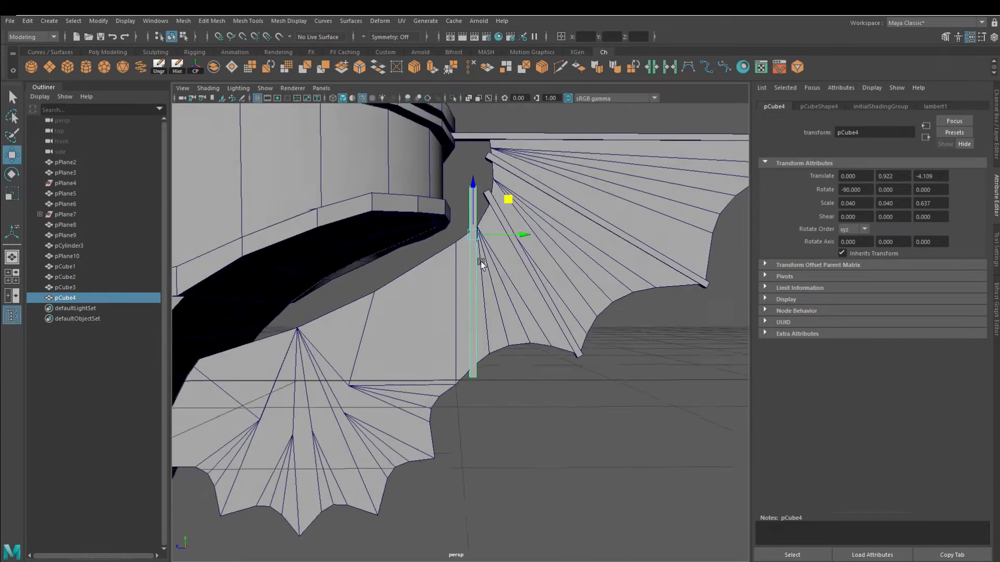
Raise the vertical bar's upper end vertices past the body's rim and leave vertex editing.
alt+middle_drag(476, 266, 443, 364)
right_drag(449, 365, 406, 364)
drag(429, 461, 471, 494)
drag(429, 271, 471, 307)
drag(452, 231, 453, 182)
mouse_move(453, 183)
alt+mouse_down()
mouse_move(397, 182)
mouse_move(464, 189)
alt+mouse_up()
click(396, 182)
alt+middle_drag(497, 336, 509, 246)
alt+drag(509, 246, 499, 256)
right_drag(457, 178, 520, 163)
Lengthen the vertical bar to a Z scale of 0.798 and fit its lower end vertices to the wing's scalloped edge.
key(r)
alt+drag(486, 227, 441, 207)
mouse_move(443, 224)
alt+mouse_down()
mouse_move(379, 255)
mouse_move(458, 221)
alt+mouse_up()
right_drag(439, 401, 390, 401)
drag(516, 523, 411, 434)
key(w)
drag(447, 418, 459, 365)
click(456, 339)
Extend the inner end vertices of both slanted bars to meet at the vertical bar beside the body's rim.
right_drag(438, 333, 408, 339)
drag(435, 304, 471, 348)
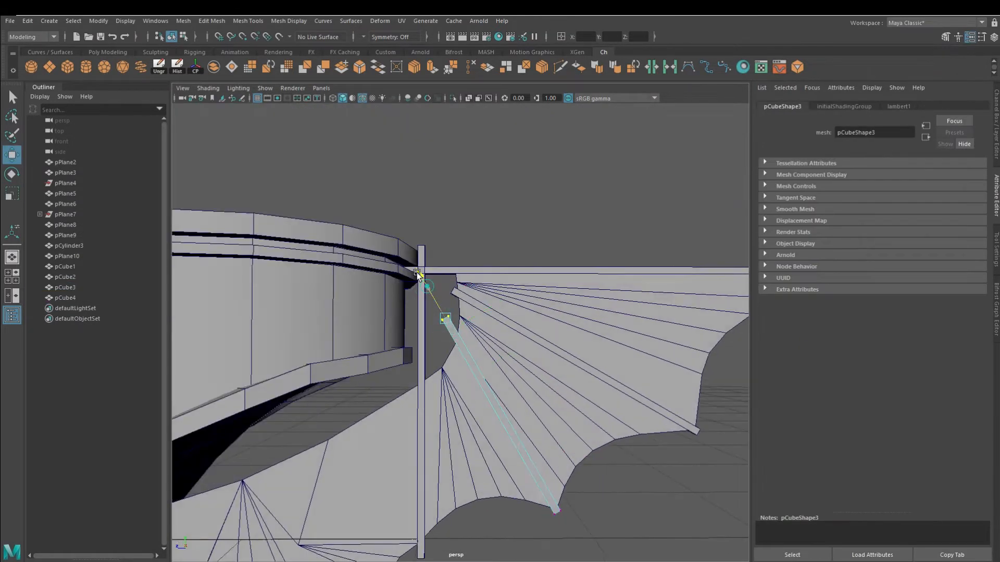
drag(425, 286, 403, 243)
right_drag(508, 341, 459, 341)
drag(453, 282, 528, 390)
drag(485, 331, 436, 302)
scroll(521, 338, down, 3)
click(651, 429)
Duplicate the vertical bar and move the copy to Z -3.000, in line with the lower wing's central scallop.
alt+drag(552, 338, 618, 398)
alt+middle_drag(618, 398, 646, 299)
alt+drag(514, 303, 446, 401)
alt+drag(383, 288, 525, 250)
click(435, 217)
click(499, 281)
key(ctrl+d)
drag(394, 284, 394, 334)
alt+right_drag(394, 333, 427, 394)
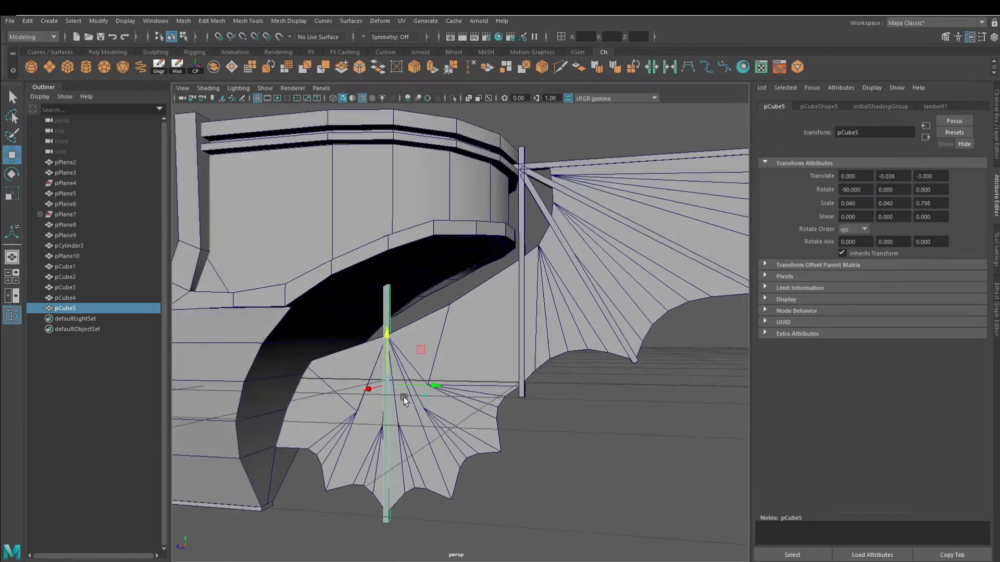
Adjust the copied bar so it runs from above the lower wing's peak down to its central scallop tip.
alt+drag(427, 395, 416, 312)
drag(438, 268, 390, 224)
alt+drag(316, 190, 359, 224)
drag(423, 268, 400, 367)
alt+middle_drag(399, 367, 425, 271)
alt+drag(437, 288, 487, 329)
key(r)
right_drag(463, 242, 490, 218)
Duplicate the central bar, angle the copy to the neighbouring inner scallop tip, and pull its upper end vertices down toward the hub.
alt+drag(502, 359, 470, 247)
key(ctrl+d)
key(w)
alt+middle_drag(475, 164, 475, 191)
right_drag(475, 190, 442, 190)
drag(469, 130, 520, 174)
alt+middle_drag(434, 213, 401, 285)
key(w)
drag(489, 192, 416, 323)
Fit the slanted copy's upper end vertices to the central bar and return to object selection.
alt+middle_drag(421, 296, 463, 240)
scroll(463, 240, up, 4)
alt+drag(434, 254, 404, 284)
alt+middle_drag(404, 284, 394, 365)
drag(448, 323, 503, 227)
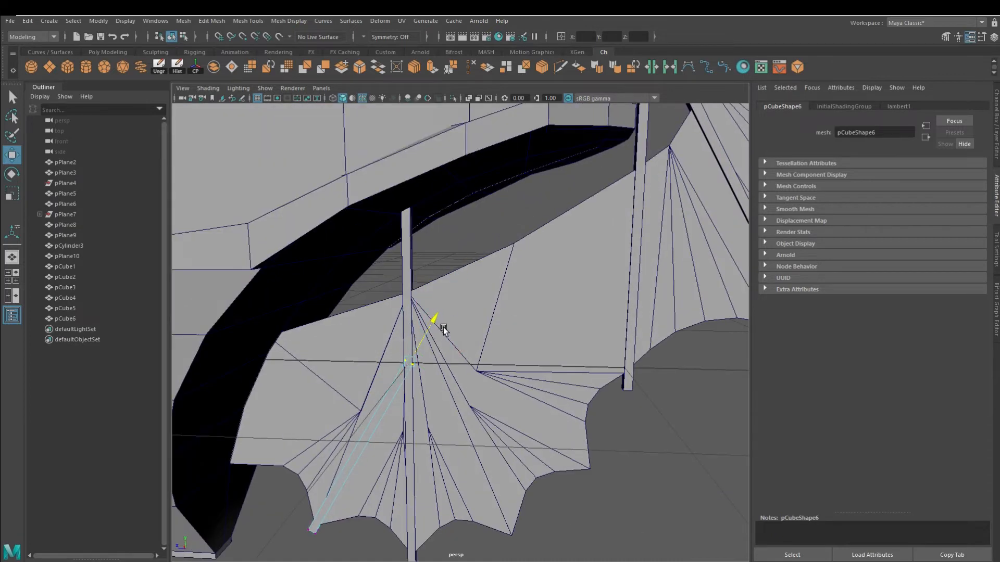
alt+drag(444, 330, 485, 245)
right_drag(485, 245, 531, 205)
Duplicate the slanted rib three times and rotate the copies about the hub toward the lower wing's outer scallops.
alt+middle_drag(531, 205, 473, 246)
key(ctrl+d)
alt+drag(424, 248, 486, 347)
key(ctrl+d)
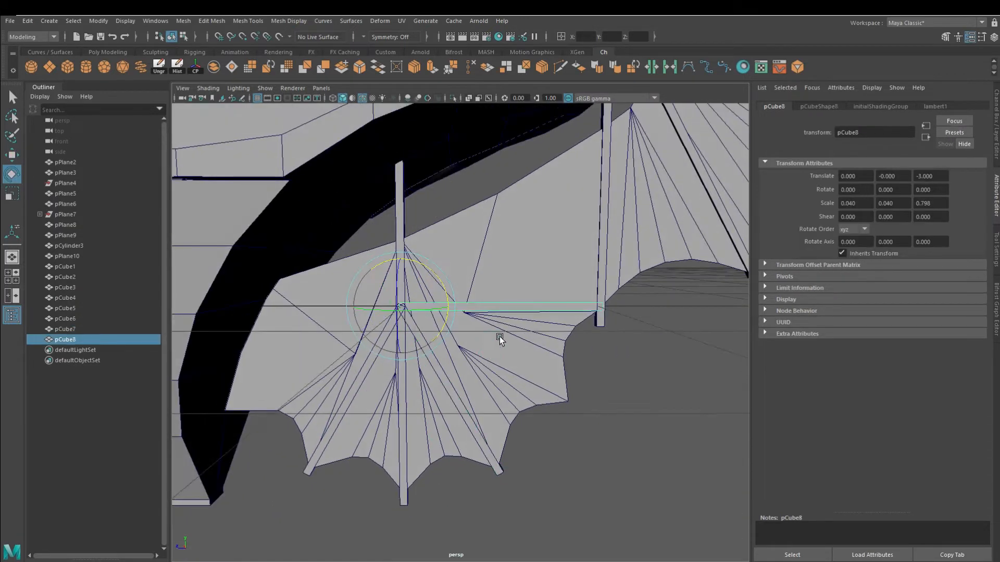
alt+drag(521, 375, 528, 363)
alt+middle_drag(528, 363, 504, 406)
key(ctrl+d)
drag(403, 337, 388, 306)
alt+middle_drag(452, 331, 446, 328)
mouse_move(446, 329)
alt+mouse_down()
mouse_move(542, 415)
mouse_move(538, 452)
mouse_move(489, 458)
alt+mouse_up()
click(539, 452)
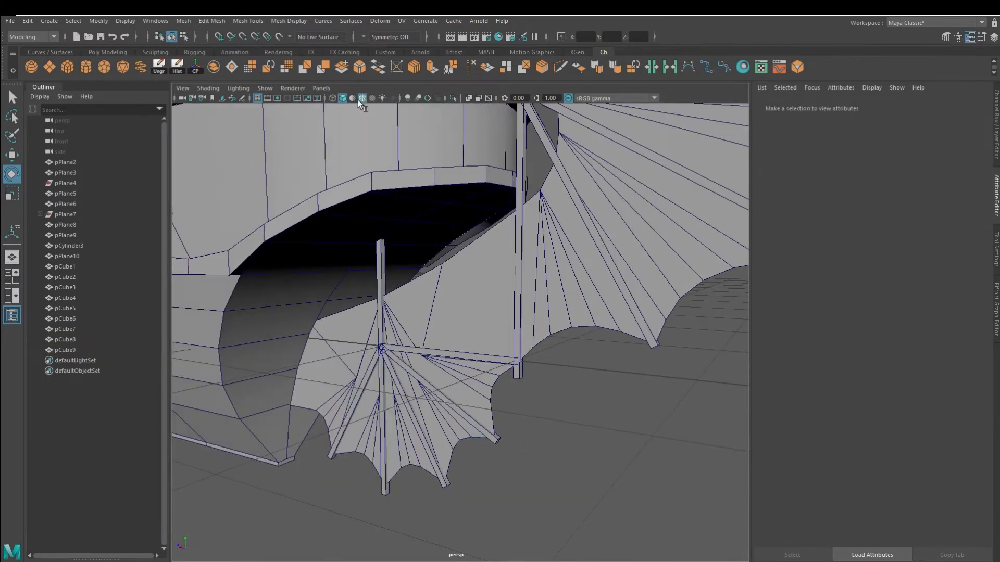
Hide the wireframe overlay and reposition the lower wing panel's inner corner vertex.
click(363, 98)
alt+drag(417, 443, 448, 406)
click(442, 371)
mouse_move(442, 371)
alt+mouse_down()
mouse_move(401, 406)
mouse_move(376, 400)
mouse_move(445, 386)
alt+mouse_up()
alt+middle_drag(445, 385, 449, 434)
alt+drag(449, 434, 416, 438)
alt+middle_drag(417, 438, 479, 337)
alt+drag(479, 335, 386, 375)
click(260, 463)
click(385, 375)
right_drag(375, 280, 272, 260)
click(303, 434)
key(w)
drag(265, 430, 348, 429)
drag(308, 459, 275, 459)
alt+middle_drag(384, 374, 397, 335)
right_drag(397, 335, 458, 307)
Duplicate a rib, rotate the copy about the hub toward the lower wing's inner corner, and select the wing panel.
click(540, 328)
click(448, 377)
mouse_move(493, 370)
alt+mouse_down()
mouse_move(440, 370)
mouse_move(443, 382)
alt+mouse_up()
click(442, 383)
alt+right_drag(411, 291, 473, 154)
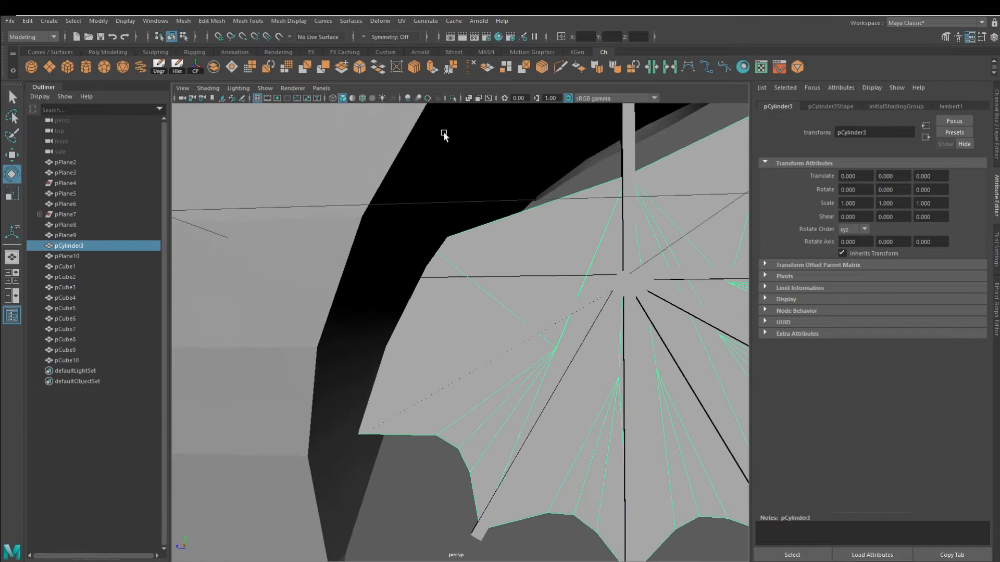
Show the wireframe overlay again and move the wing panel's inner corner vertex to fit the new rib's end.
click(362, 98)
right_drag(449, 419, 367, 416)
click(335, 434)
key(w)
alt+drag(337, 394, 307, 453)
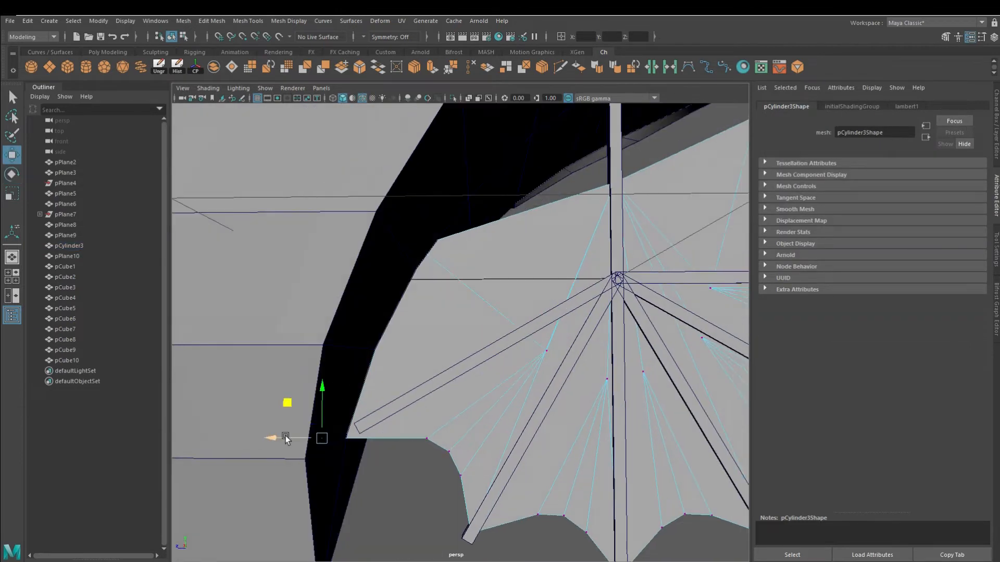
drag(403, 178, 454, 275)
alt+middle_drag(448, 271, 409, 314)
drag(344, 254, 470, 277)
alt+middle_drag(504, 288, 467, 308)
drag(432, 297, 400, 337)
Create a polygon cylinder with adjusted axis subdivisions and snap it into line with the lower wing's central bar.
alt+right_drag(697, 364, 661, 380)
alt+middle_drag(662, 381, 519, 370)
alt+drag(519, 369, 449, 339)
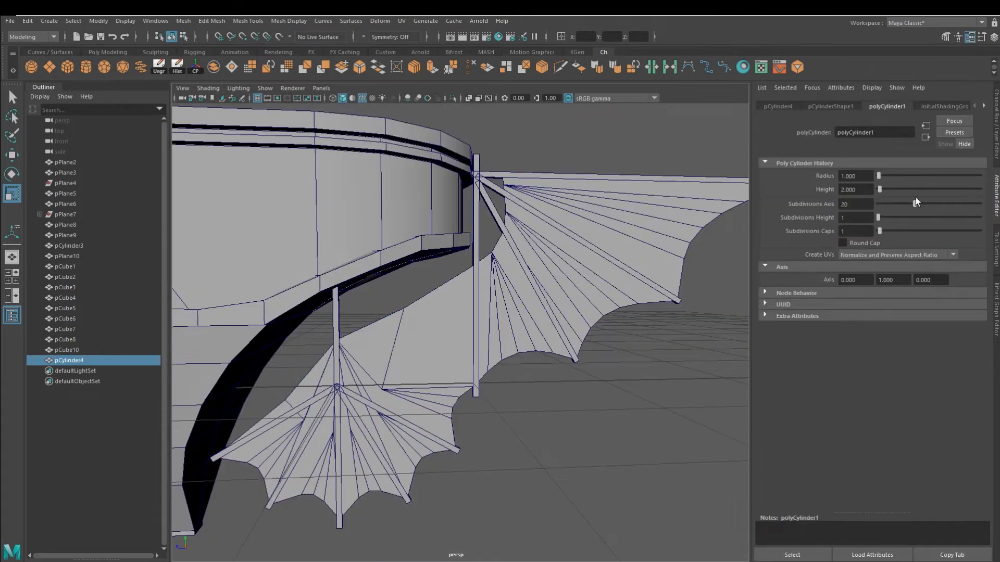
key(w)
drag(231, 318, 381, 294)
key(x)
drag(417, 326, 421, 350)
key(x)
alt+drag(412, 336, 416, 351)
drag(410, 348, 323, 346)
Scale the cylinder into a slim sleeve and raise it around the central bar's upper end beneath the body.
alt+drag(443, 318, 484, 333)
key(f)
alt+right_drag(485, 333, 395, 334)
drag(460, 333, 431, 332)
mouse_move(520, 255)
alt+mouse_down()
mouse_move(524, 283)
mouse_move(513, 263)
alt+mouse_up()
drag(414, 342, 415, 75)
key(w)
drag(416, 338, 416, 215)
alt+drag(417, 296, 420, 254)
alt+right_drag(424, 257, 417, 235)
alt+drag(417, 234, 403, 214)
alt+middle_drag(403, 215, 453, 367)
Duplicate the sleeve and scale the copy into a wider, shorter collar against the body's underside.
key(ctrl+d)
drag(450, 357, 450, 382)
alt+drag(437, 378, 411, 402)
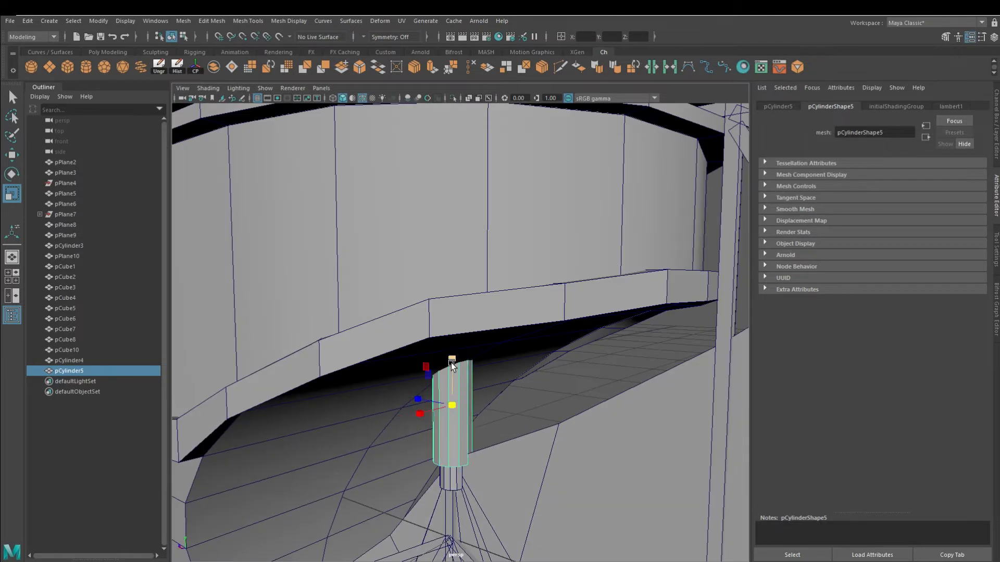
alt+drag(461, 318, 453, 305)
alt+drag(471, 375, 496, 346)
Slant the collar's lower rim with soft selection to follow the slope of the body's underside.
right_drag(492, 353, 390, 460)
click(474, 371)
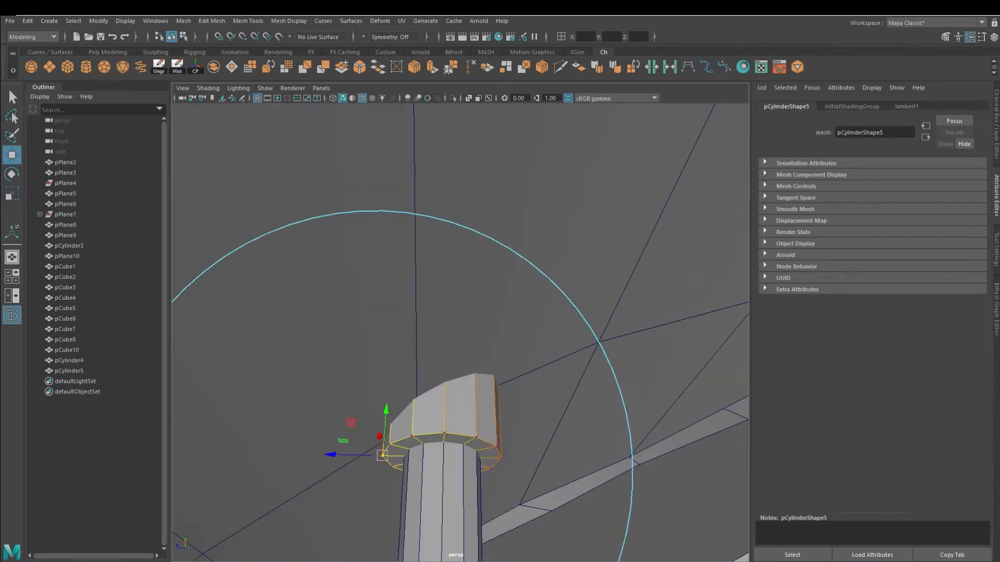
alt+drag(388, 404, 462, 401)
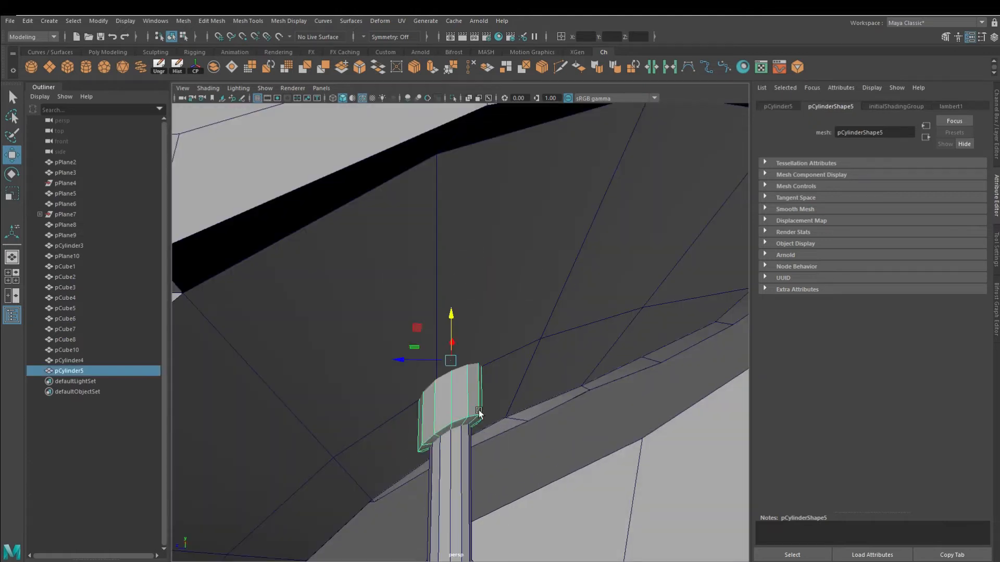
alt+drag(449, 303, 482, 336)
Raise the slim sleeve and slant its lower end vertices with soft selection to follow the wing's upper edge.
click(482, 333)
drag(482, 242, 482, 216)
alt+right_drag(482, 217, 458, 260)
right_drag(386, 297, 344, 297)
drag(360, 305, 408, 328)
key(f)
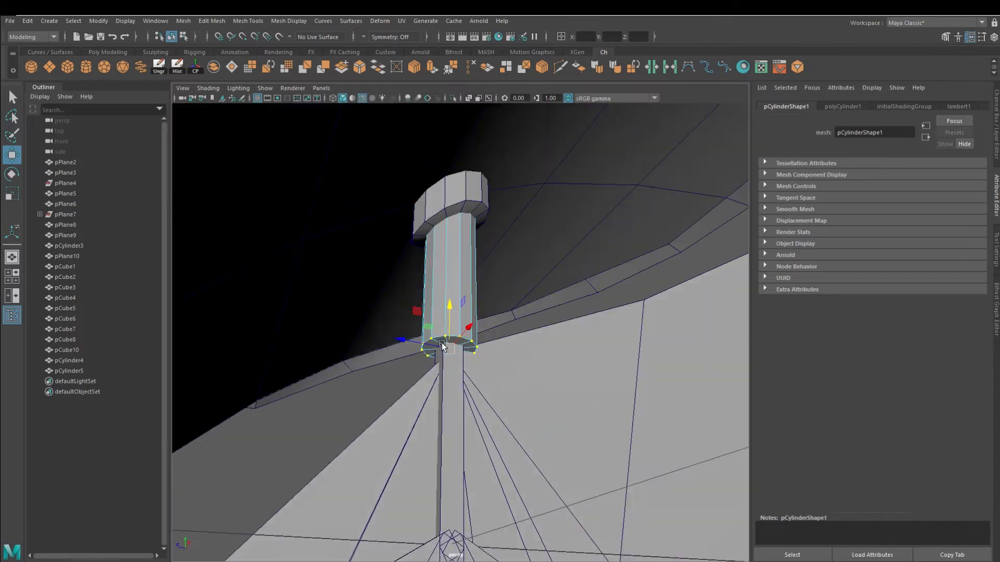
alt+drag(420, 335, 560, 306)
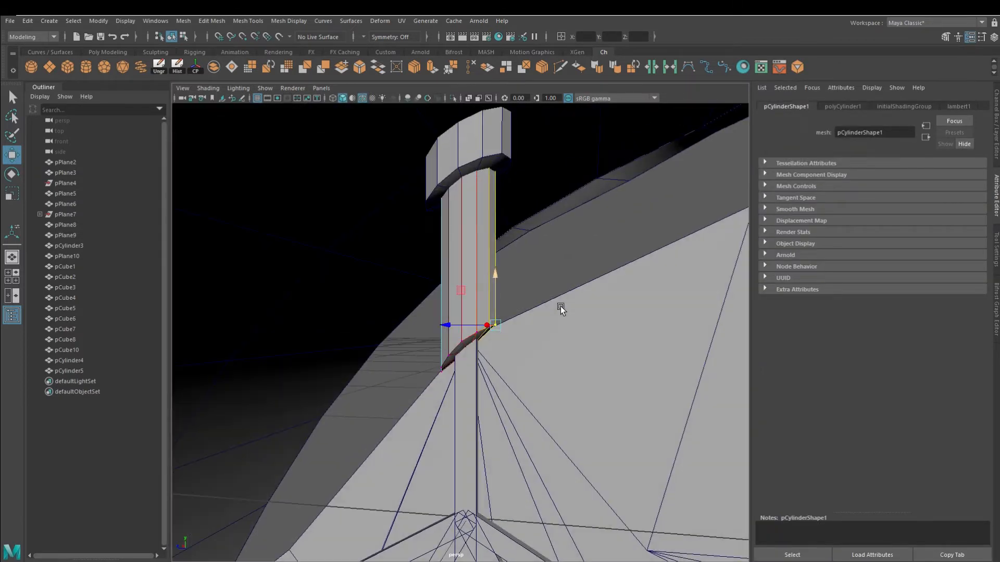
right_drag(452, 343, 481, 326)
click(500, 320)
Duplicate the tall vertical bar beside the wing's inner edge and rotate the copy to the slope of the wing's upper edge.
scroll(531, 314, down, 4)
alt+drag(538, 312, 499, 325)
click(466, 329)
alt+middle_drag(544, 359, 433, 420)
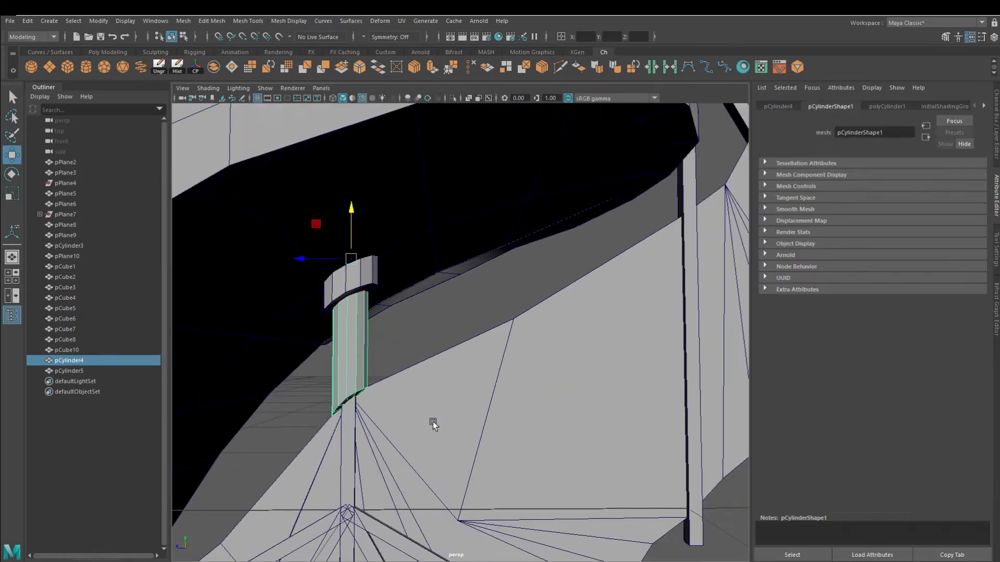
scroll(528, 348, down, 2)
scroll(527, 348, down, 4)
alt+drag(528, 348, 393, 310)
scroll(533, 324, up, 3)
scroll(489, 328, down, 3)
scroll(448, 328, up, 3)
click(531, 359)
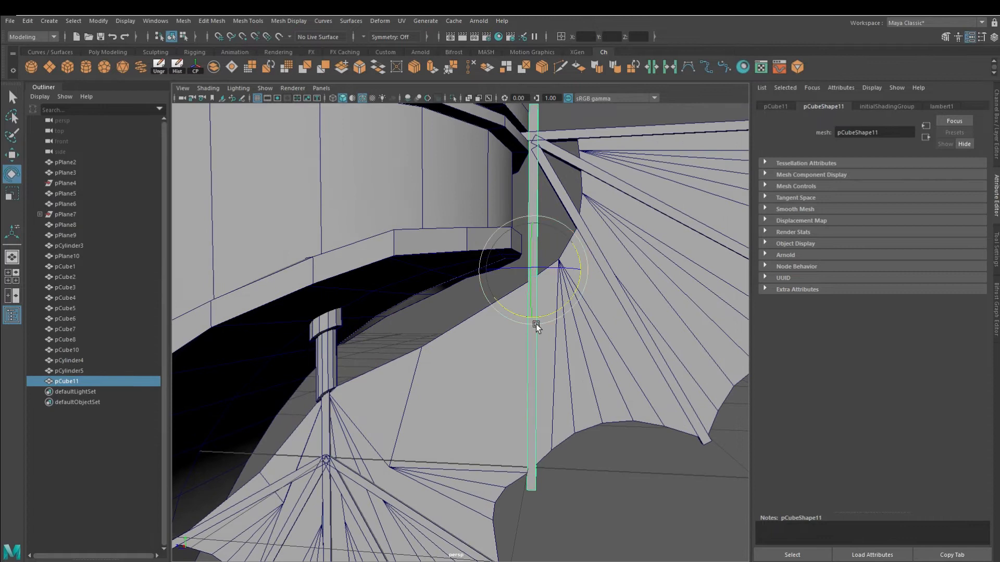
key(w)
mouse_move(500, 326)
alt+mouse_down()
mouse_move(562, 303)
mouse_move(404, 379)
mouse_move(498, 346)
alt+mouse_up()
key(e)
scroll(573, 240, up, 2)
alt+drag(597, 261, 603, 285)
Move the slanted bar onto the wing's upper edge and shift its end vertices to span from the slim sleeve to the vertical bar.
key(w)
drag(640, 251, 650, 268)
alt+drag(646, 271, 513, 333)
scroll(515, 292, down, 3)
right_drag(515, 279, 465, 279)
scroll(682, 435, up, 5)
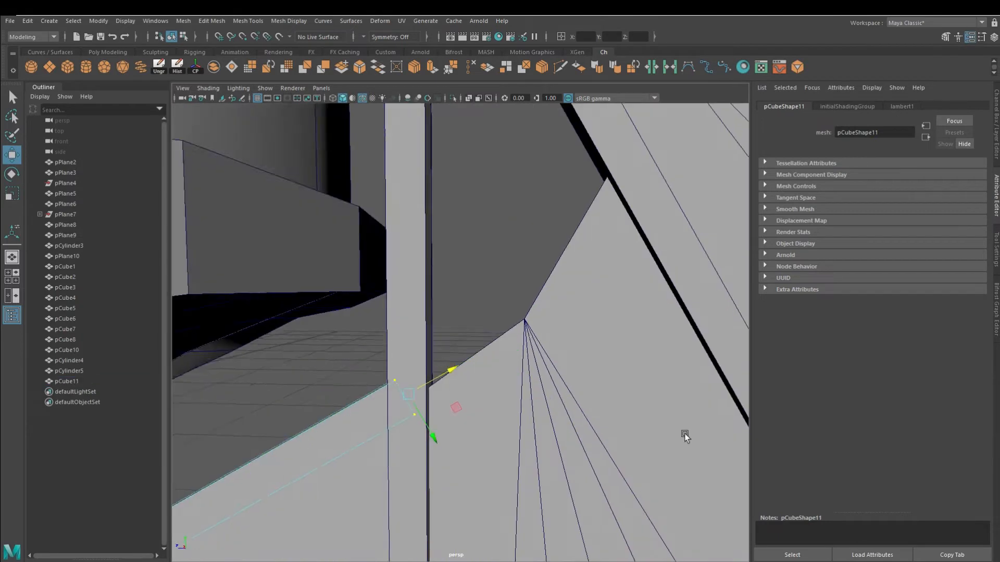
click(502, 240)
scroll(507, 390, down, 5)
alt+drag(411, 295, 620, 336)
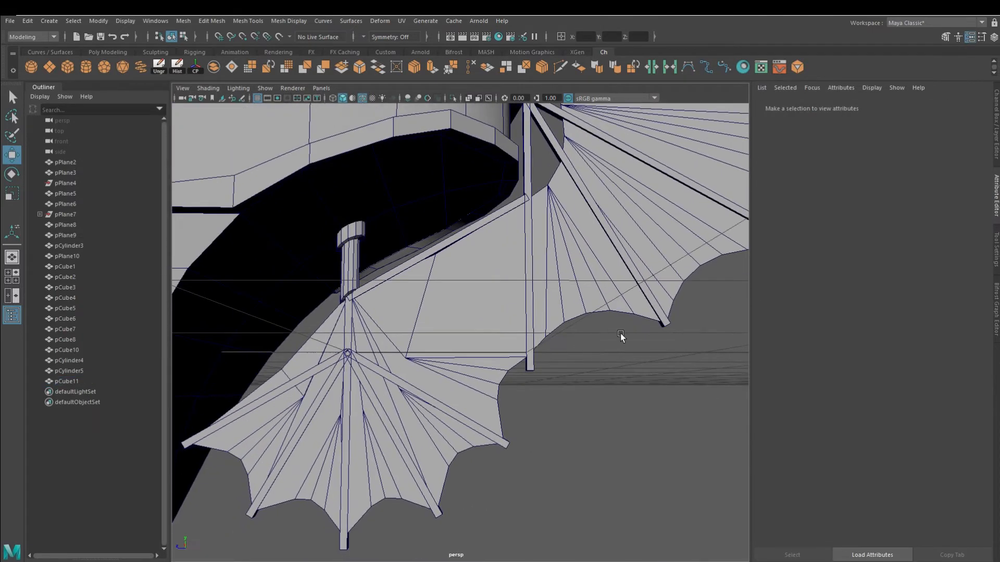
Duplicate the vertical bar and lay the copy horizontally between the small fan's hub and the vertical bar's lower end.
click(529, 339)
click(533, 395)
alt+drag(533, 395, 480, 422)
click(480, 422)
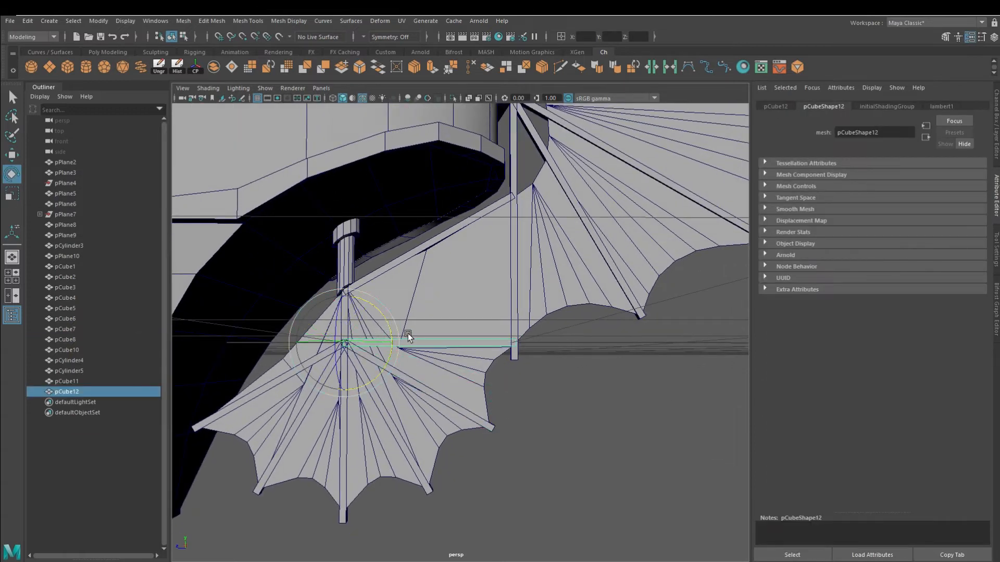
click(589, 480)
mouse_move(588, 480)
alt+mouse_down()
mouse_move(428, 379)
mouse_move(482, 370)
mouse_move(468, 365)
alt+mouse_up()
Duplicate a bar and rotate the copy into a diagonal brace from the upper-edge bar down to the vertical bar's lower end.
click(362, 98)
click(405, 327)
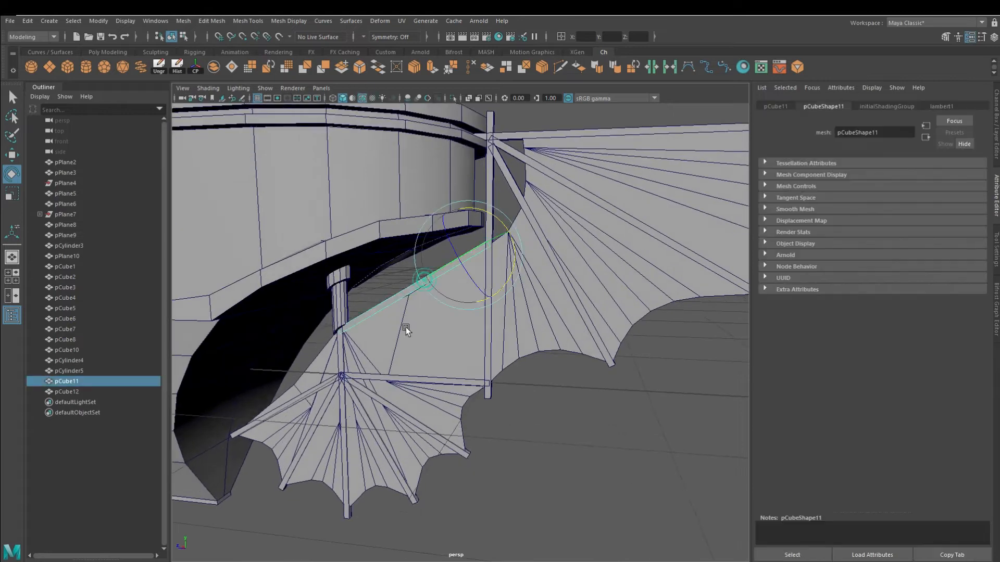
alt+drag(405, 327, 557, 392)
mouse_move(381, 214)
alt+mouse_down()
mouse_move(333, 328)
mouse_move(368, 200)
alt+mouse_up()
scroll(367, 214, up, 3)
right_drag(356, 242, 346, 282)
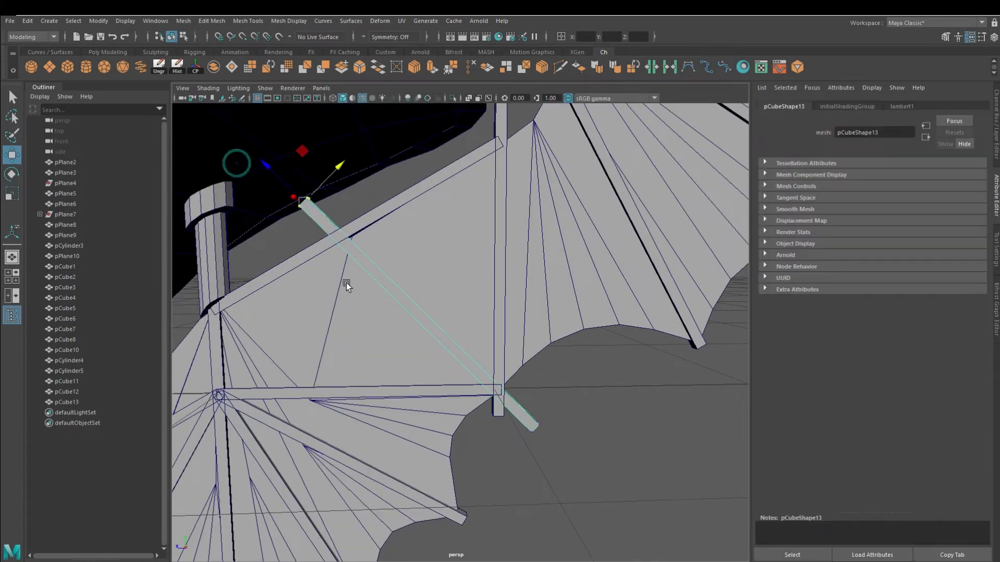
Pull in the end vertices of the diagonal brace to stop at the upper-edge bar and the lower bar junction.
alt+drag(345, 283, 365, 273)
drag(270, 167, 293, 191)
drag(553, 443, 508, 399)
alt+drag(453, 396, 467, 361)
scroll(446, 380, up, 4)
click(507, 351)
right_drag(516, 279, 327, 194)
drag(481, 424, 539, 461)
drag(509, 398, 508, 373)
alt+drag(526, 432, 420, 415)
click(561, 494)
Turn off the wireframe overlay and duplicate the upper-edge bar to the other side of the slim sleeve.
key(alt+5)
key(r)
scroll(479, 361, up, 2)
alt+drag(479, 360, 540, 435)
scroll(565, 457, up, 4)
click(342, 209)
scroll(463, 395, down, 4)
scroll(462, 395, up, 1)
key(ctrl+d)
key(w)
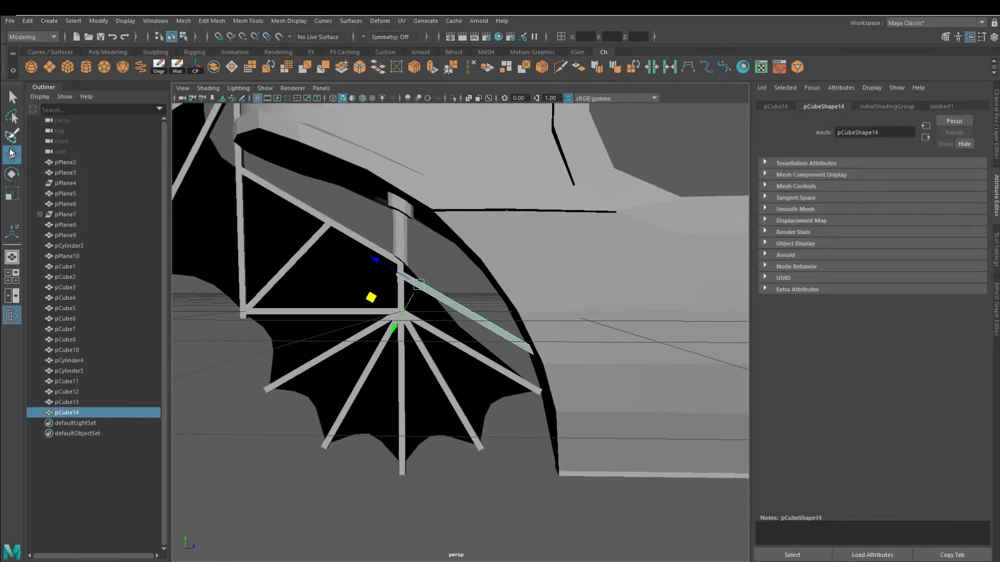
Rotate the copied bar toward the outermost scallop tip and align its upper end with the slim sleeve's base.
click(12, 174)
scroll(436, 314, up, 2)
drag(439, 314, 427, 323)
click(11, 155)
scroll(357, 267, up, 4)
drag(335, 244, 334, 233)
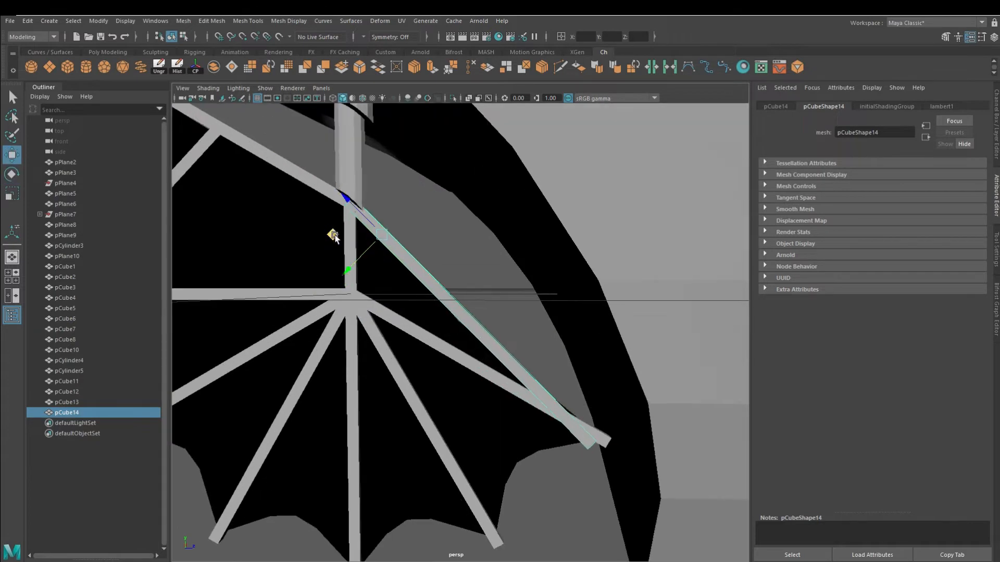
scroll(335, 237, up, 2)
alt+middle_drag(335, 237, 311, 215)
drag(296, 205, 299, 204)
Pull the new bar's lower end vertices back to meet the rib at the outermost scallop tip.
right_drag(511, 279, 370, 242)
drag(565, 479, 617, 422)
drag(562, 417, 526, 400)
click(361, 255)
right_drag(361, 254, 254, 235)
scroll(476, 313, down, 2)
alt+drag(475, 307, 510, 364)
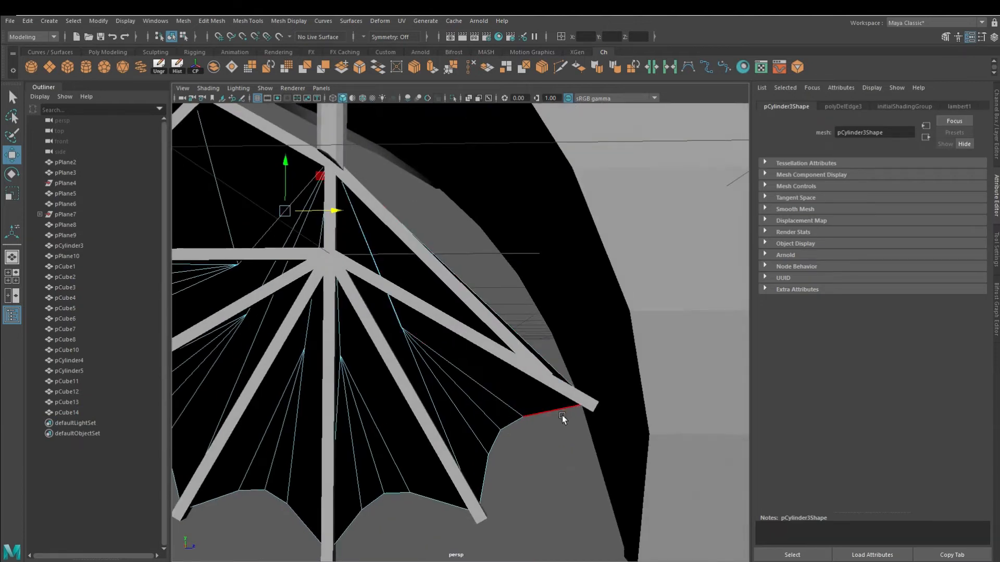
click(567, 386)
Set the symmetry to Object X for editing the slim sleeve's lower end.
alt+drag(501, 425, 461, 279)
right_drag(462, 280, 464, 363)
alt+drag(464, 363, 515, 396)
scroll(545, 448, up, 3)
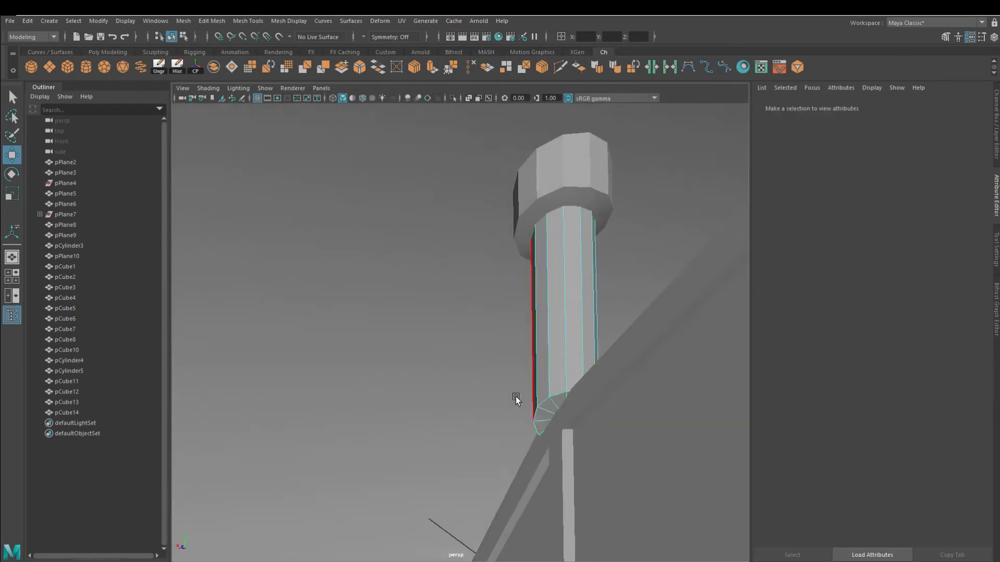
click(541, 408)
alt+drag(699, 474, 672, 456)
click(367, 38)
click(391, 56)
Reshape the slim sleeve's lower rim vertices symmetrically to fit around the bar and the wing's upper edge.
alt+drag(583, 334, 595, 404)
alt+drag(469, 422, 583, 432)
drag(419, 331, 526, 443)
scroll(610, 481, up, 5)
scroll(610, 481, down, 5)
drag(436, 280, 436, 296)
alt+drag(491, 409, 398, 389)
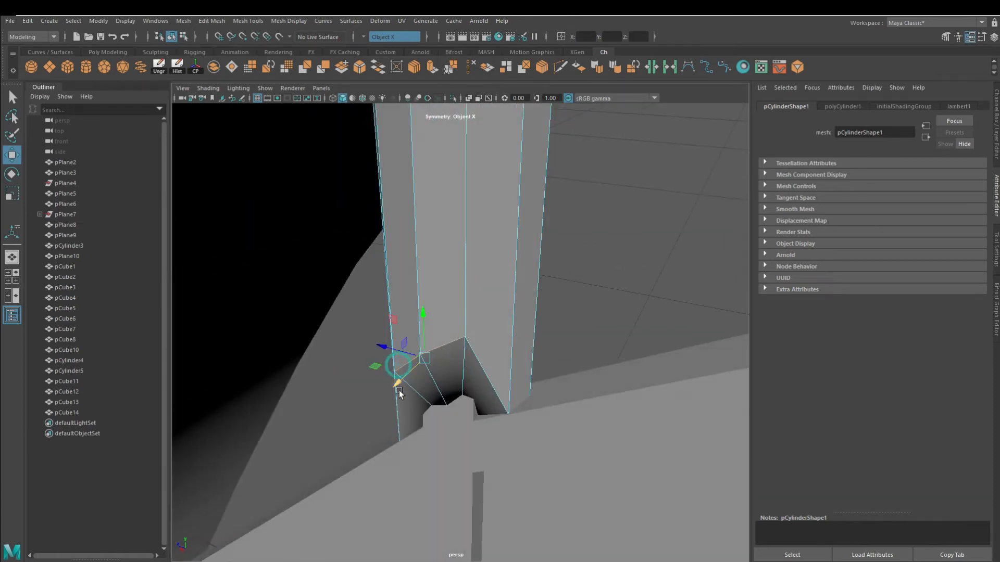
right_drag(598, 250, 625, 226)
click(598, 272)
scroll(595, 272, down, 5)
alt+drag(596, 272, 489, 292)
Combine the wing panels, all reinforcing bars and the slim sleeve into one mesh and delete its history.
click(462, 306)
click(258, 554)
alt+drag(258, 554, 566, 248)
scroll(395, 421, down, 8)
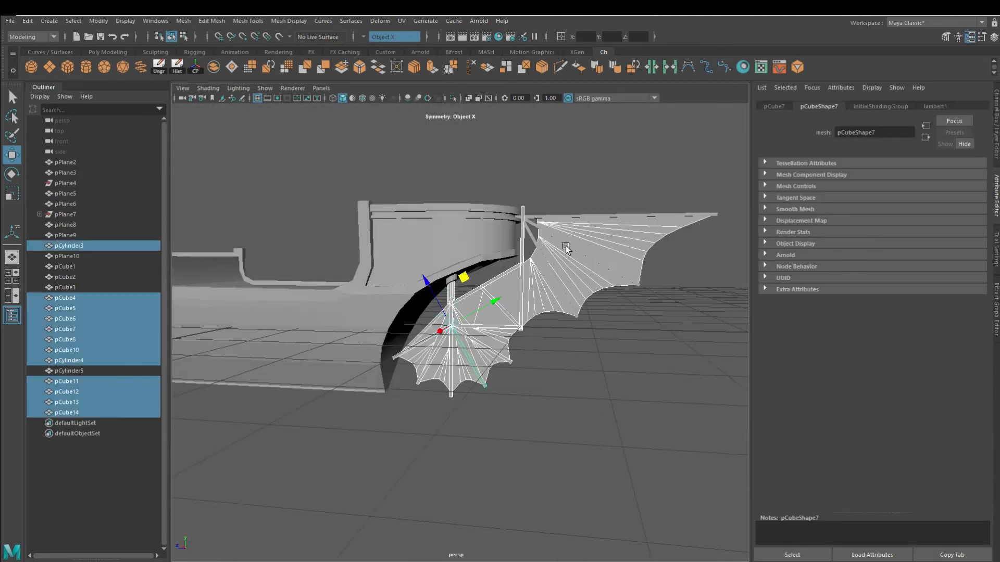
scroll(566, 248, up, 5)
shift+click(584, 212)
shift+click(583, 224)
shift+click(581, 244)
scroll(567, 271, down, 4)
alt+drag(541, 318, 448, 365)
click(215, 67)
click(178, 67)
alt+drag(491, 402, 500, 422)
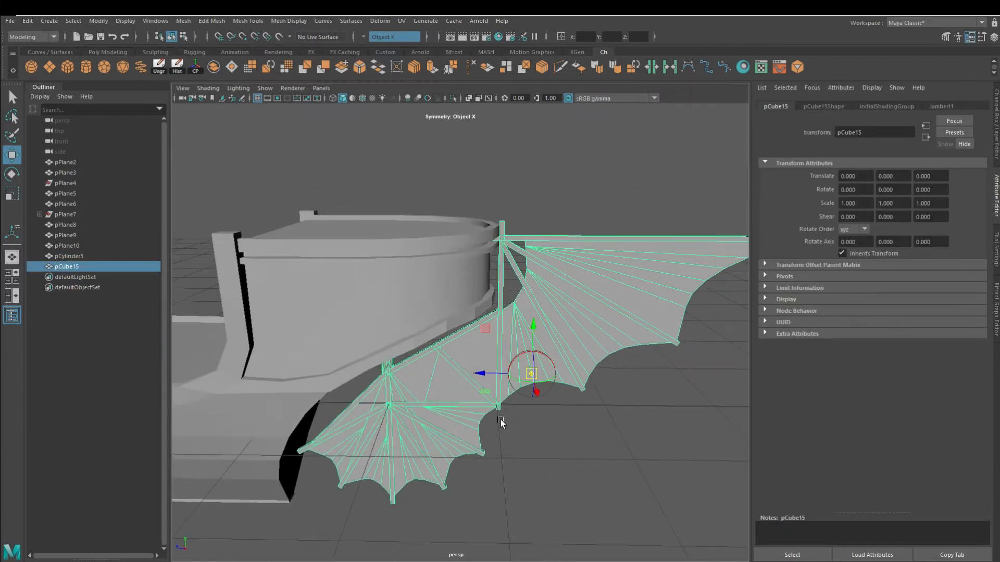
Examine the combined wing ornament and its fit against the body from several sides.
click(9, 179)
scroll(448, 359, down, 4)
alt+drag(447, 359, 369, 399)
alt+drag(442, 396, 599, 468)
scroll(618, 504, up, 5)
alt+drag(618, 504, 573, 417)
scroll(574, 418, down, 5)
alt+drag(452, 383, 385, 367)
drag(424, 358, 480, 364)
alt+drag(448, 359, 469, 411)
drag(469, 381, 444, 417)
drag(466, 380, 483, 348)
click(487, 500)
alt+drag(488, 501, 536, 354)
Create a polygon cylinder beside the body in the top view, with fewer axis subdivisions and about three times the size.
key(space)
key(space)
key(r)
click(84, 67)
key(w)
scroll(280, 316, down, 3)
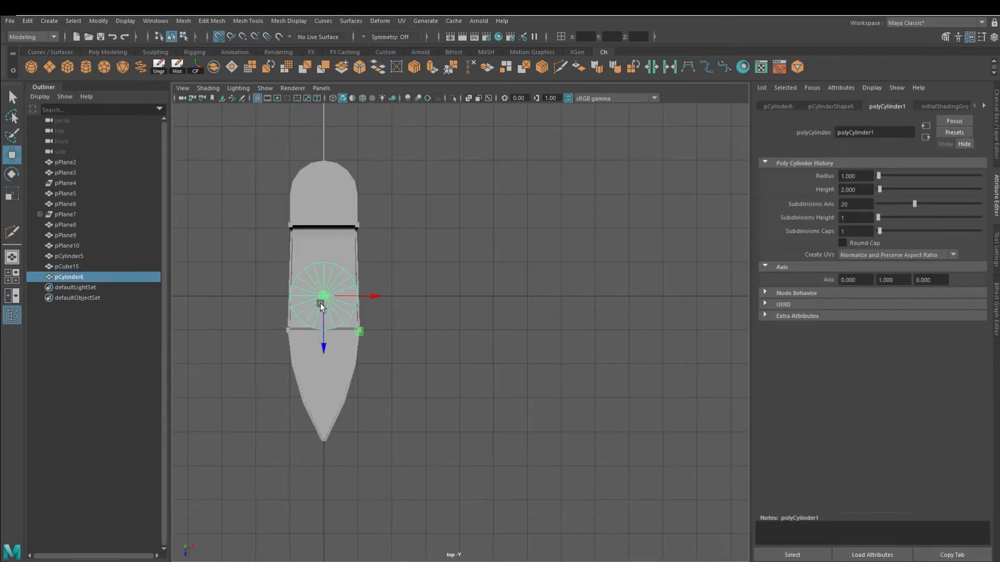
drag(323, 301, 431, 362)
scroll(421, 404, up, 3)
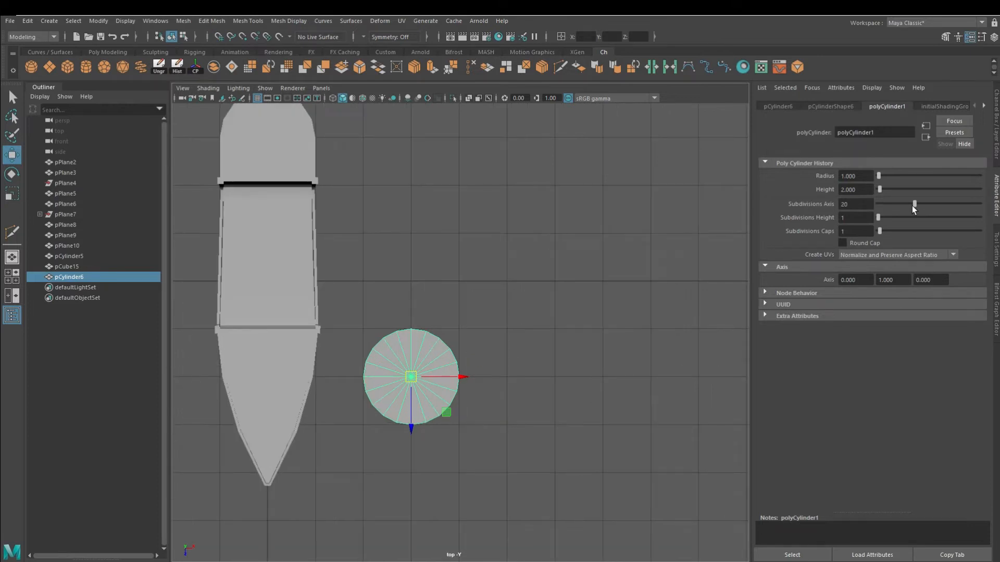
drag(411, 376, 571, 383)
Delete all of the cylinder's faces except a fan of seven adjoining triangles on its top cap.
right_drag(523, 345, 523, 383)
click(499, 315)
shift+click(475, 287)
shift+click(432, 283)
shift+click(388, 287)
shift+click(323, 318)
shift+click(321, 353)
right_drag(467, 279, 481, 382)
key(Delete)
Shift all the fan's faces outward so its inner corner sits against the body's side.
double_click(427, 299)
key(w)
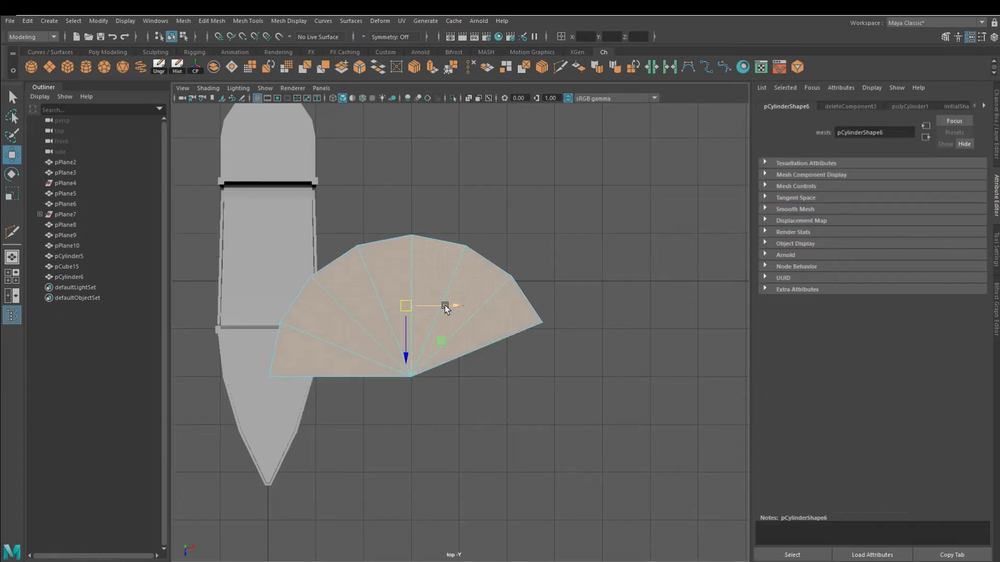
drag(444, 305, 491, 306)
alt+middle_drag(536, 303, 501, 331)
scroll(500, 339, up, 1)
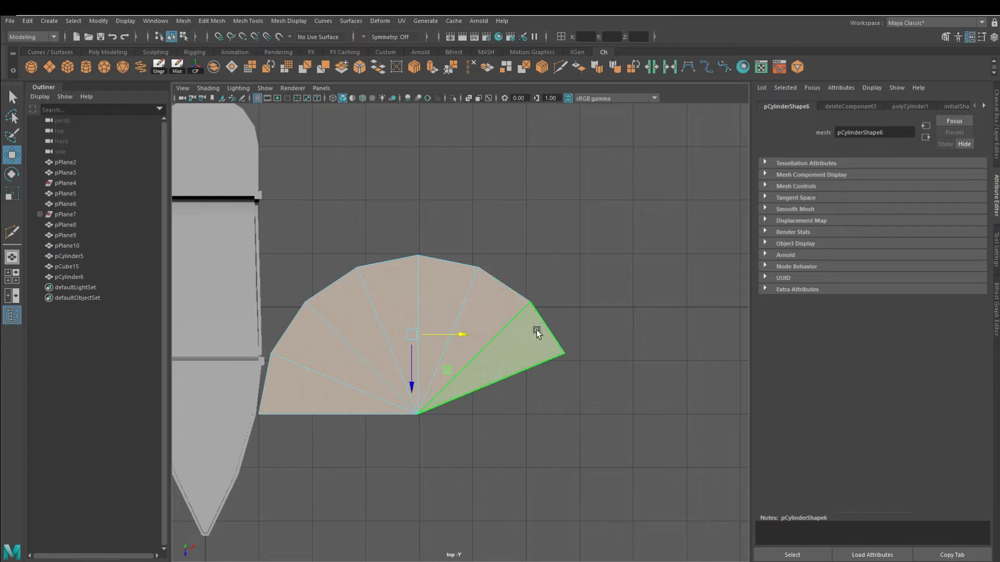
Move the fan's inner arc vertex with grid snapping to form a square corner beside the body.
right_drag(473, 276, 474, 263)
click(373, 300)
right_drag(296, 363, 265, 359)
drag(266, 298, 271, 261)
key(x)
Delete the surplus radial edges and their vertices from the fan's squared-off inner half.
right_drag(333, 307, 334, 292)
click(375, 319)
shift+click(304, 322)
shift+click(300, 365)
key(ctrl+Delete)
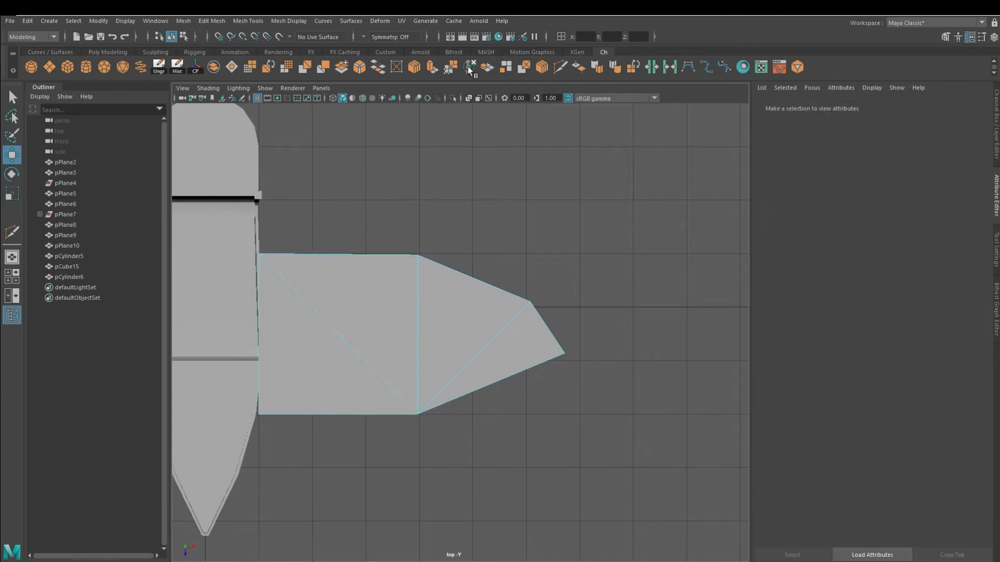
Connect the panel's crosswise edges with a lengthwise edge line through its middle, from the body side towards the tip.
right_drag(410, 279, 410, 251)
click(260, 337)
click(264, 362)
key(Return)
click(484, 284)
click(399, 69)
Undo the last change in the tip section and insert an edge across its short outer side instead.
scroll(549, 345, up, 2)
alt+middle_drag(551, 344, 488, 334)
click(504, 339)
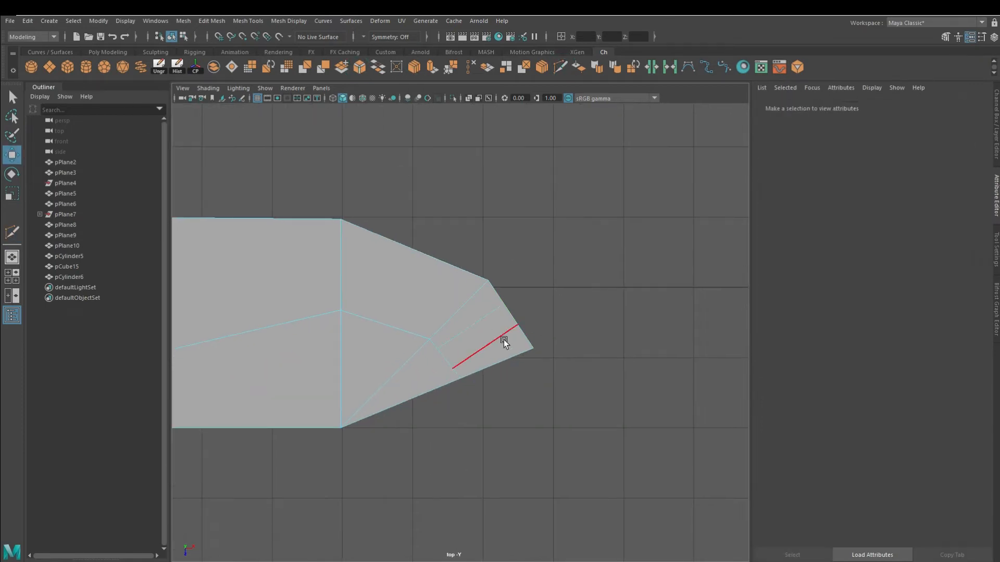
key(ctrl+z)
click(337, 68)
Pull the tip section's new edge inward and bevel it with a fraction of 1 and several segments to form a concave curve.
alt+middle_drag(363, 229, 374, 242)
right_drag(373, 241, 374, 216)
click(471, 359)
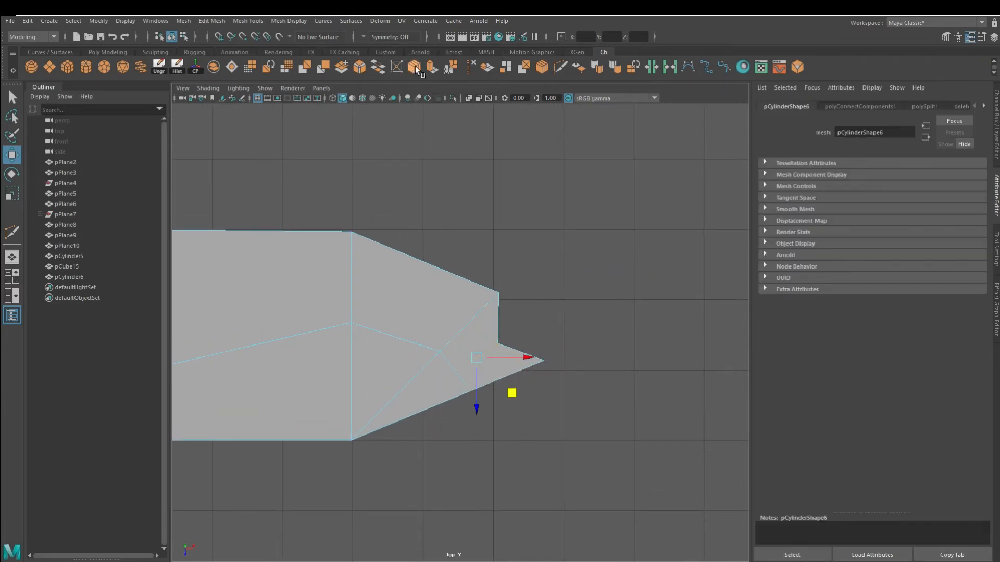
click(359, 67)
click(832, 108)
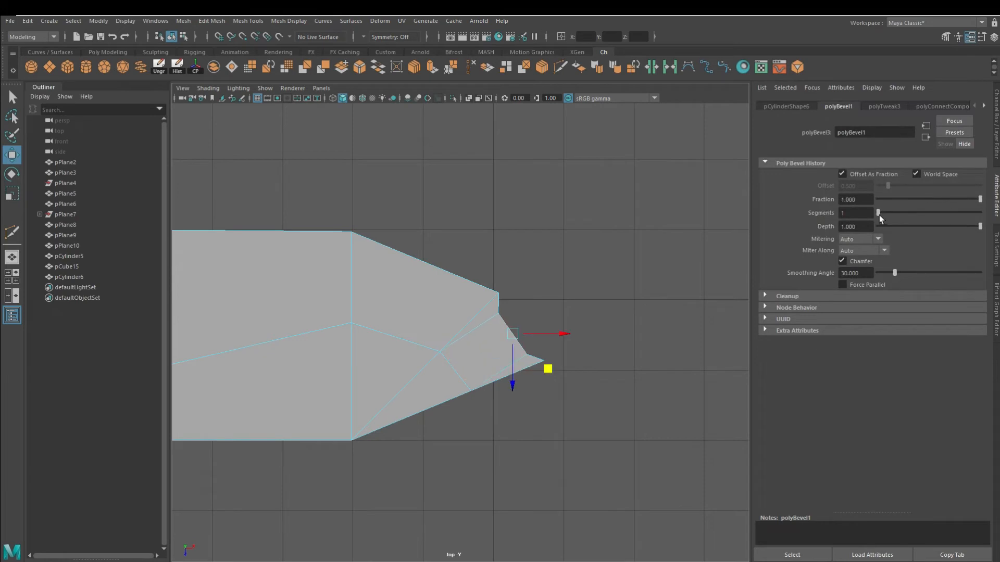
Insert an edge across the upper slanted section next to the curved tip and delete the mesh's history.
shift+click(417, 266)
click(339, 68)
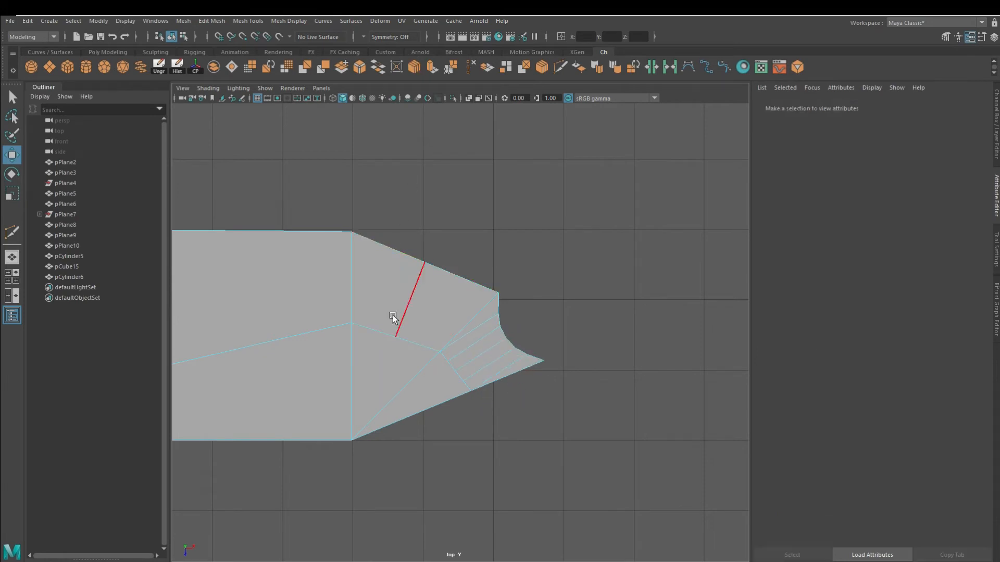
right_drag(392, 317, 408, 283)
key(alt+shift+d)
click(360, 69)
click(429, 317)
click(836, 107)
key(ctrl+z)
key(ctrl+z)
key(ctrl+z)
key(ctrl+z)
Move the slanted section's middle outer vertex inward and bevel its edge with a fraction of 1 and 7 segments.
click(423, 264)
drag(460, 298, 449, 323)
key(F10)
click(405, 314)
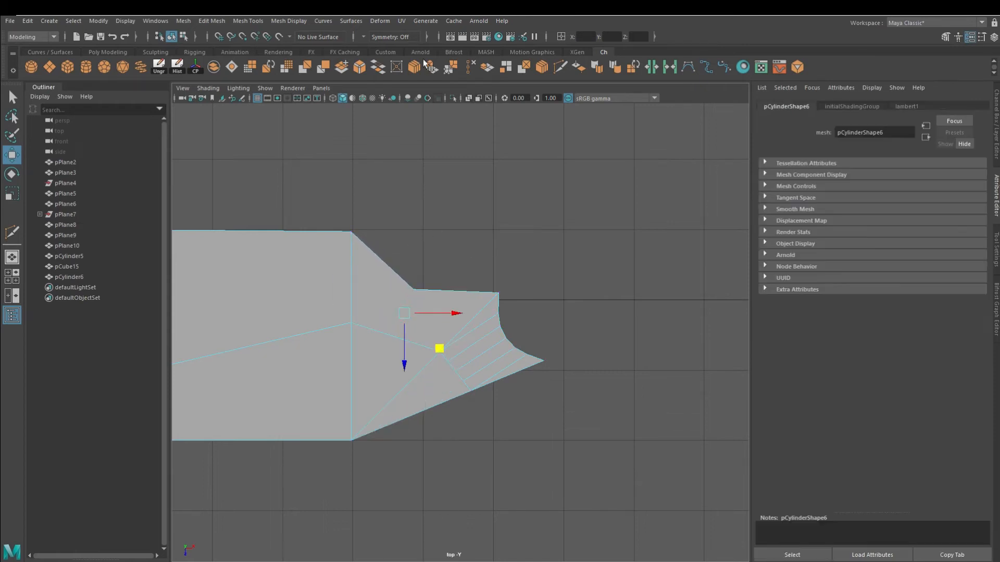
click(838, 107)
drag(928, 200, 980, 200)
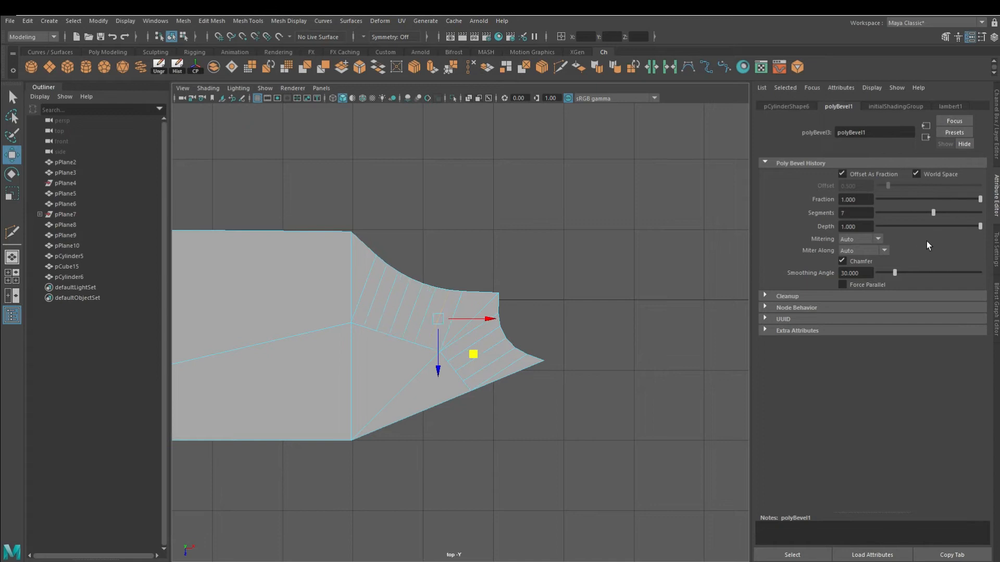
Insert an edge across the middle of the panel's square inner section and scale it shorter to pinch both sides.
alt+middle_drag(636, 354, 812, 359)
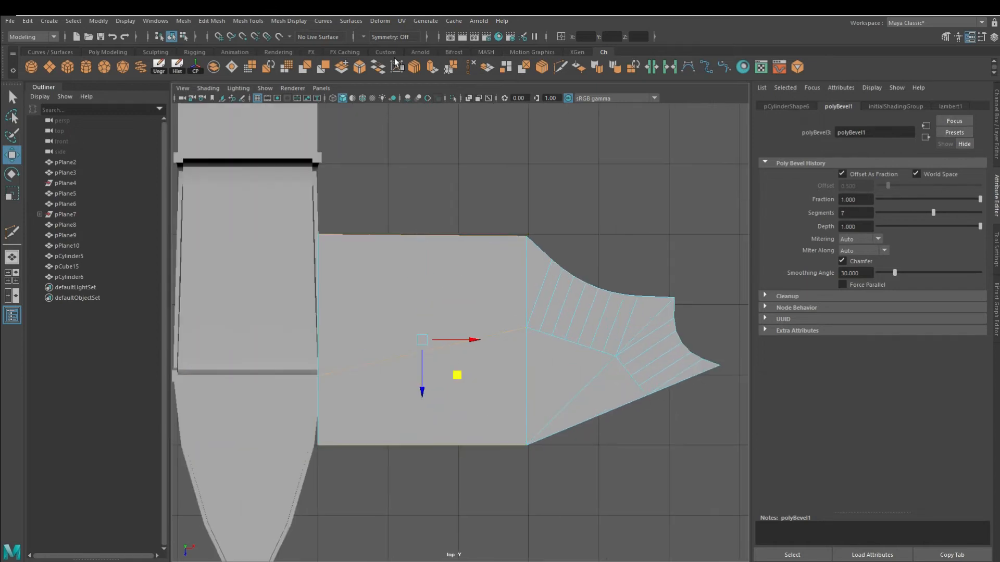
click(302, 68)
key(r)
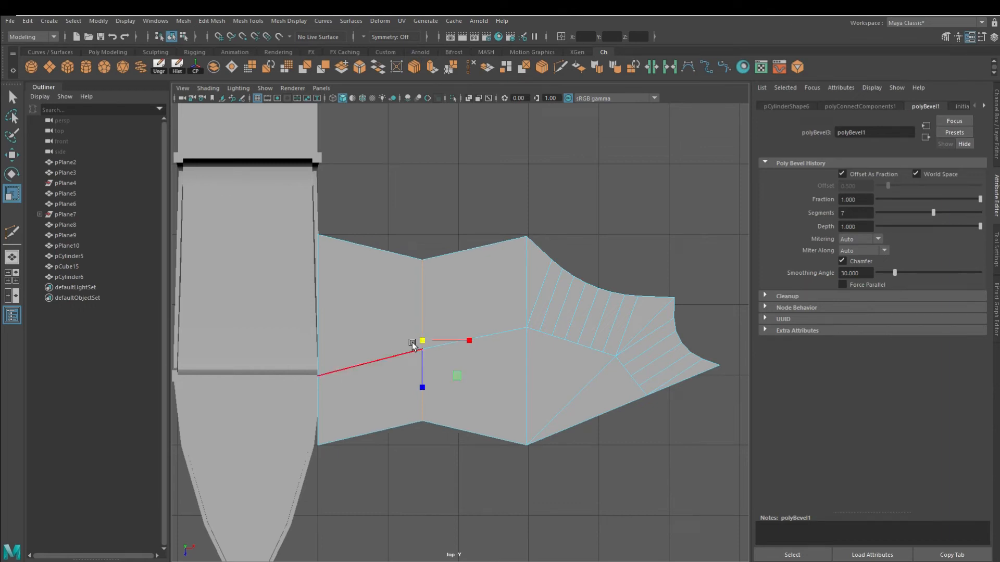
Bevel the inner section's shortened middle edge with 11 segments and a fraction of 0.871.
click(360, 70)
drag(919, 196, 962, 200)
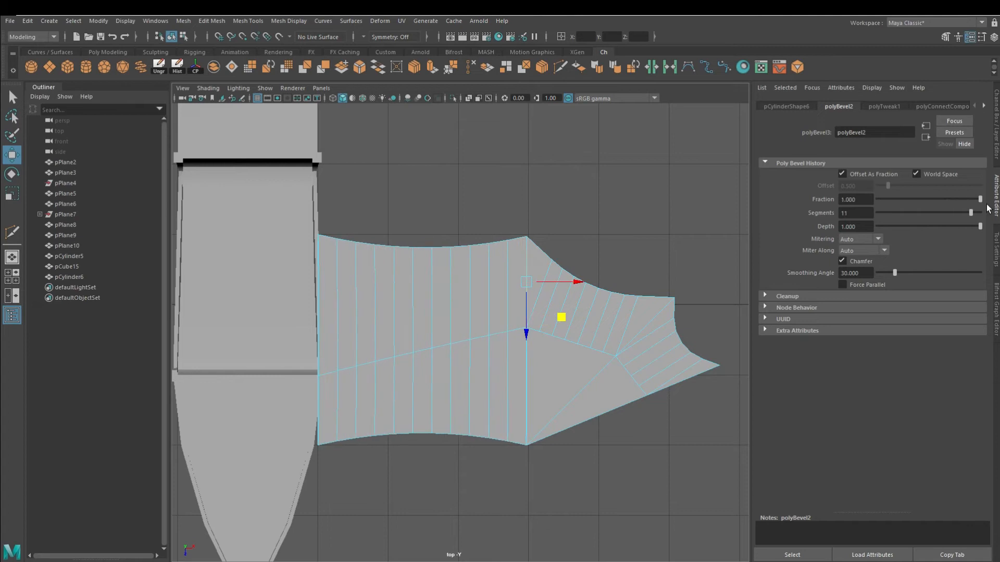
click(705, 240)
In the perspective view, select all of the panel's faces and set their Y value to 0.
scroll(525, 305, down, 5)
key(space)
key(space)
alt+drag(531, 355, 535, 278)
scroll(547, 384, up, 5)
key(F8)
key(F11)
double_click(513, 268)
click(613, 37)
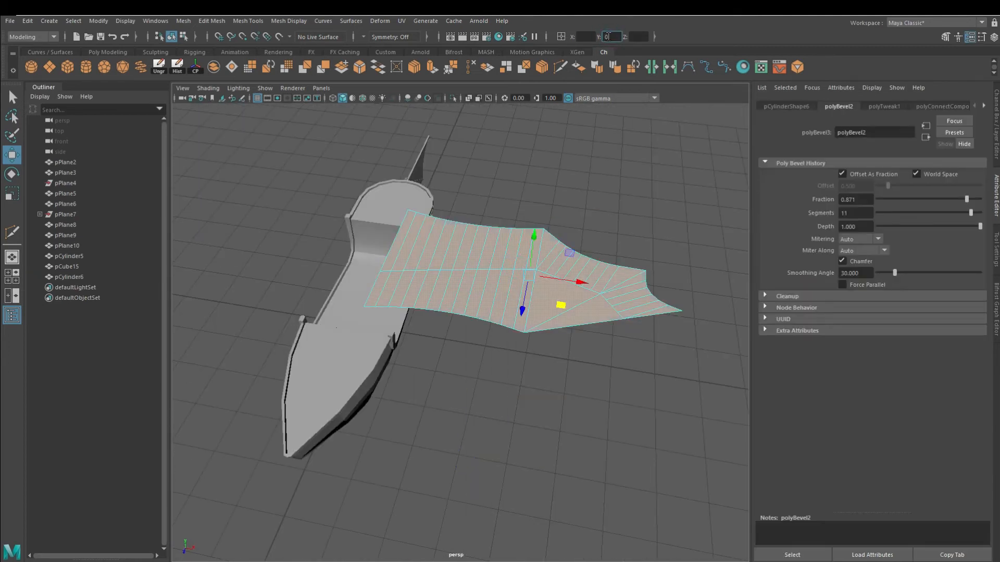
text(0)
key(Return)
Create a new polygon cube and set its width to 3.
click(572, 345)
alt+drag(572, 345, 426, 386)
alt+drag(534, 371, 388, 332)
scroll(388, 332, up, 4)
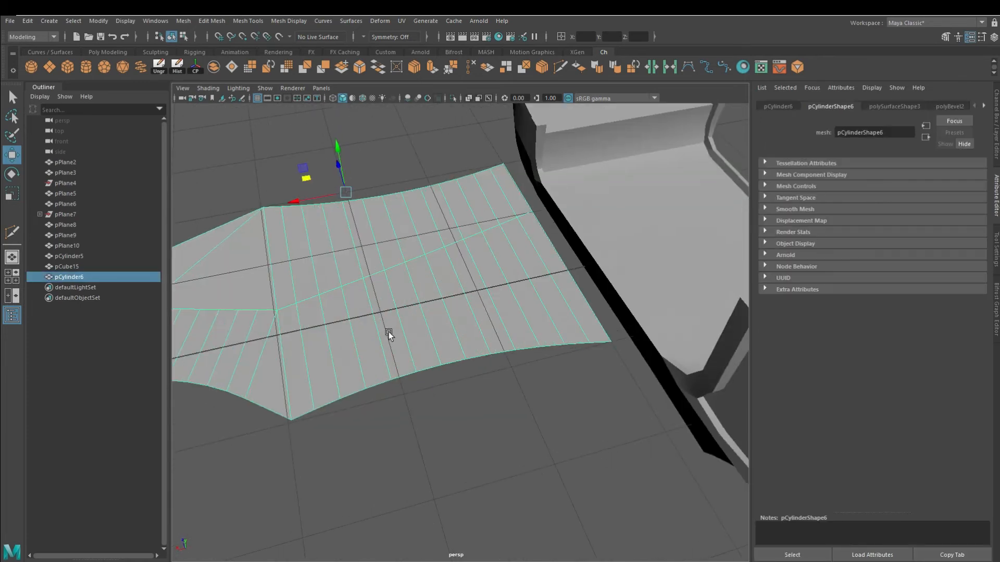
alt+middle_drag(389, 332, 492, 381)
alt+drag(492, 381, 578, 334)
drag(631, 278, 620, 278)
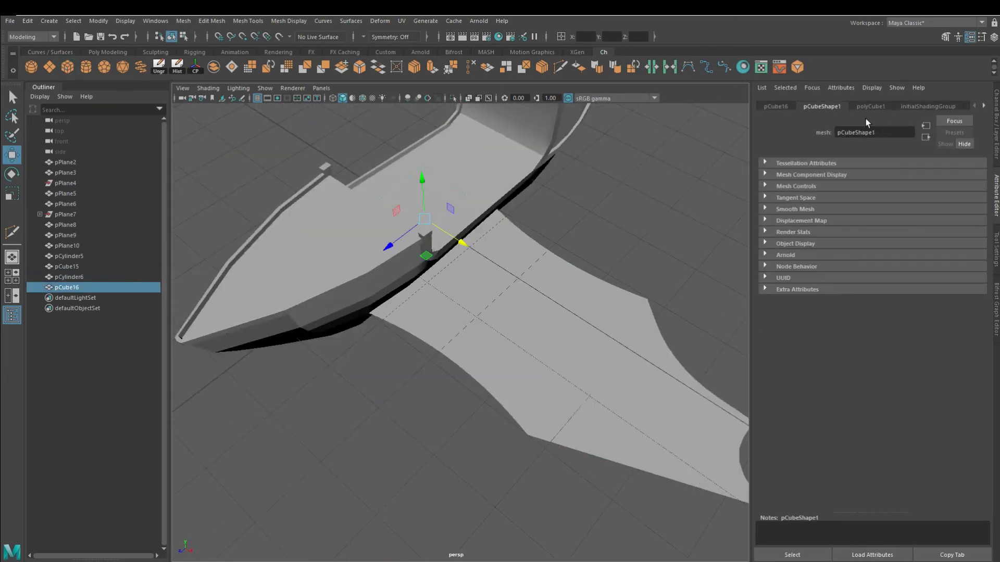
click(870, 107)
click(865, 176)
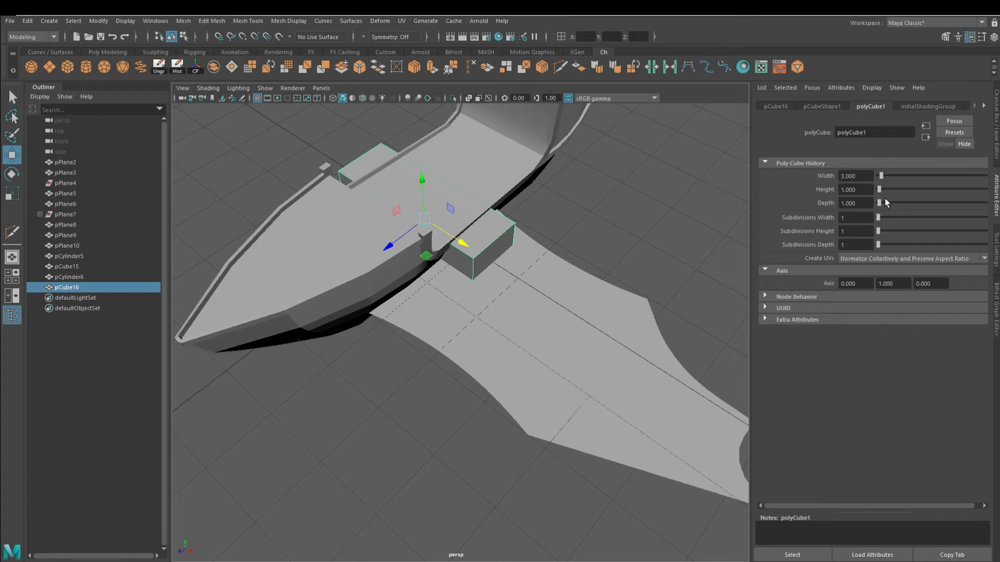
Thin the cube into a bar with Y and Z scales of 0.048 and snap it along the inner section's curved side.
alt+drag(579, 311, 494, 359)
scroll(443, 260, up, 4)
key(w)
scroll(446, 248, down, 3)
drag(495, 283, 305, 353)
alt+drag(323, 349, 470, 355)
key(x)
drag(453, 321, 446, 437)
scroll(446, 437, down, 3)
drag(461, 400, 641, 417)
Duplicate the bar three times and rotate the copies about the panel's outer corner so they fan out towards its points.
scroll(517, 435, up, 2)
drag(498, 391, 454, 388)
alt+drag(454, 388, 401, 392)
drag(374, 418, 379, 418)
alt+drag(473, 358, 396, 305)
key(ctrl+d)
click(408, 423)
key(ctrl+z)
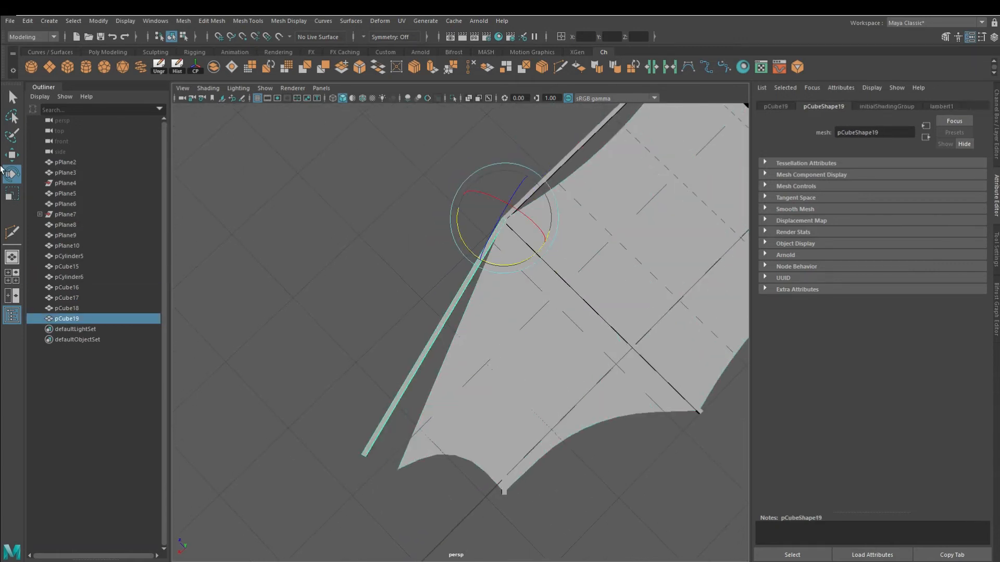
Adjust the last bar's Y rotation so it lies along the panel's straight slanted outer edge.
key(ctrl+a)
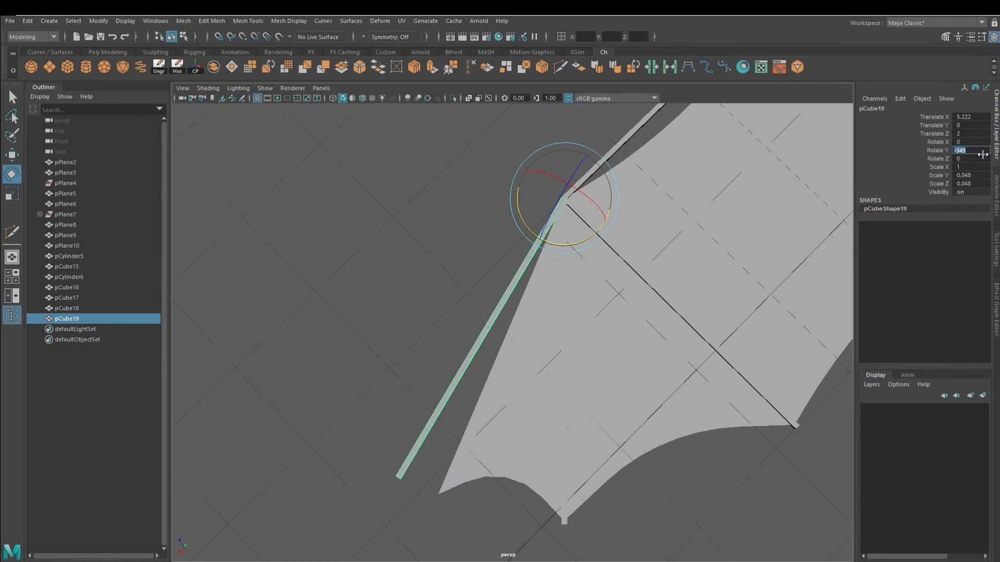
ctrl+drag(982, 155, 980, 157)
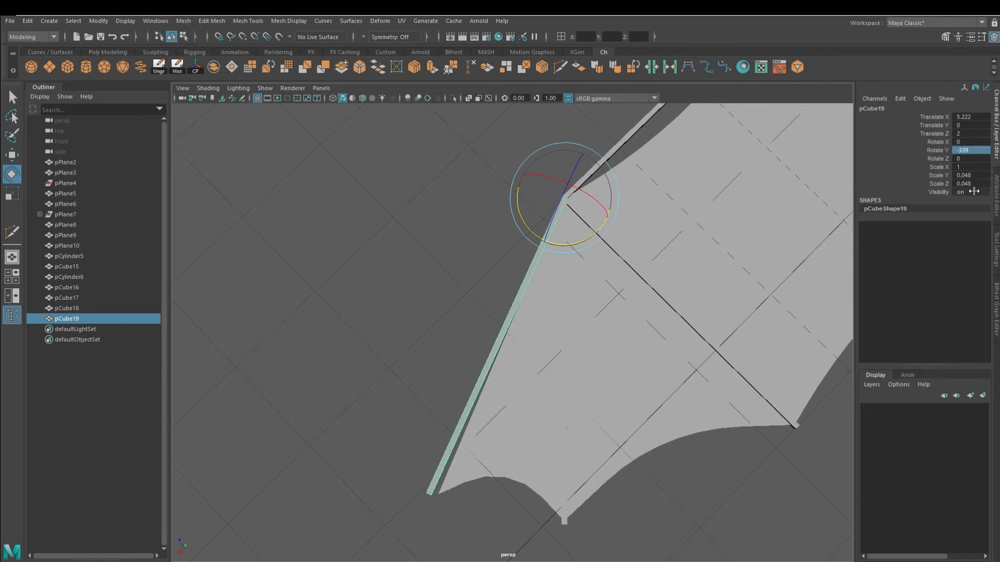
alt+drag(662, 339, 567, 458)
double_click(977, 150)
click(496, 354)
Duplicate the inner section's side bar, rotate the copy to -210 in Y and try an X scale of 0.63.
alt+drag(631, 371, 412, 346)
click(396, 340)
key(ctrl+d)
drag(412, 273, 494, 407)
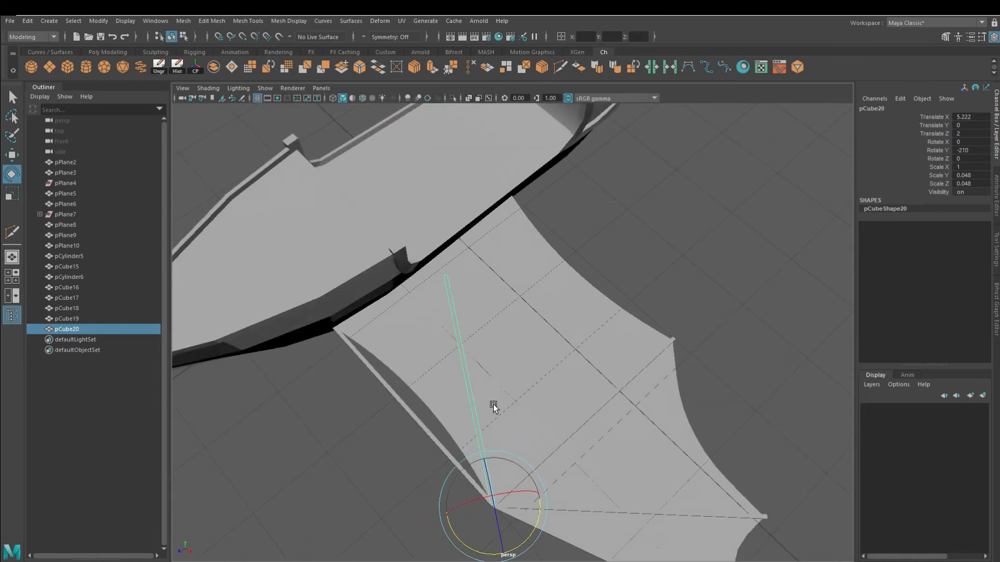
click(12, 194)
alt+drag(526, 463, 608, 410)
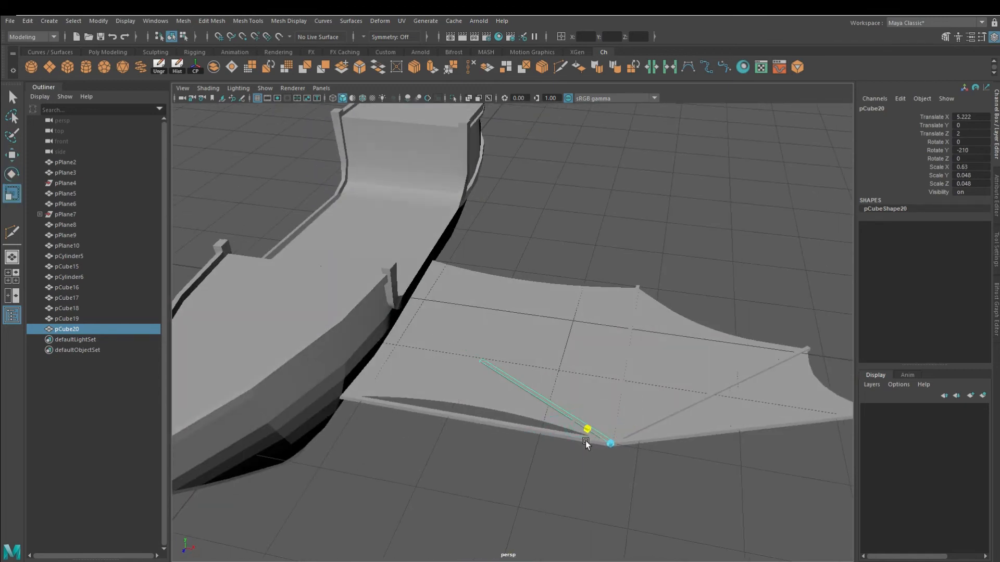
Rotate the full-length copy to -225 in Y as a diagonal brace and overlay the wireframe on the shaded model.
key(e)
key(alt+5)
alt+drag(620, 328, 592, 364)
alt+drag(552, 333, 584, 322)
Duplicate the diagonal brace together with the inner section's side bar and isolate the bars in the view.
shift+click(515, 412)
click(452, 96)
click(452, 95)
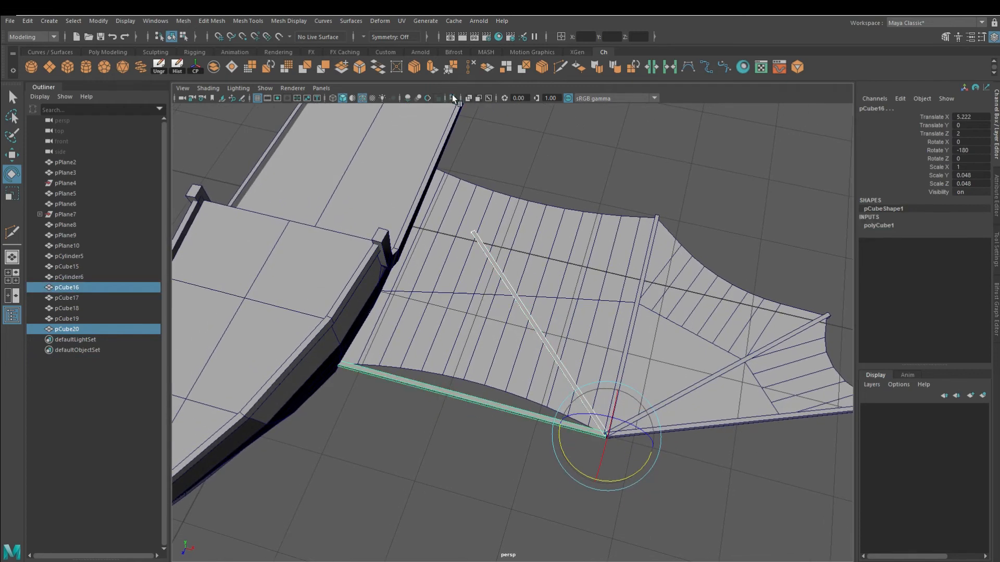
key(ctrl+d)
click(452, 97)
Examine which of the overlapping original and duplicate bars is which by selecting them one at a time.
key(w)
click(462, 396)
click(536, 325)
click(82, 341)
click(74, 350)
click(75, 341)
click(77, 331)
click(78, 321)
click(78, 338)
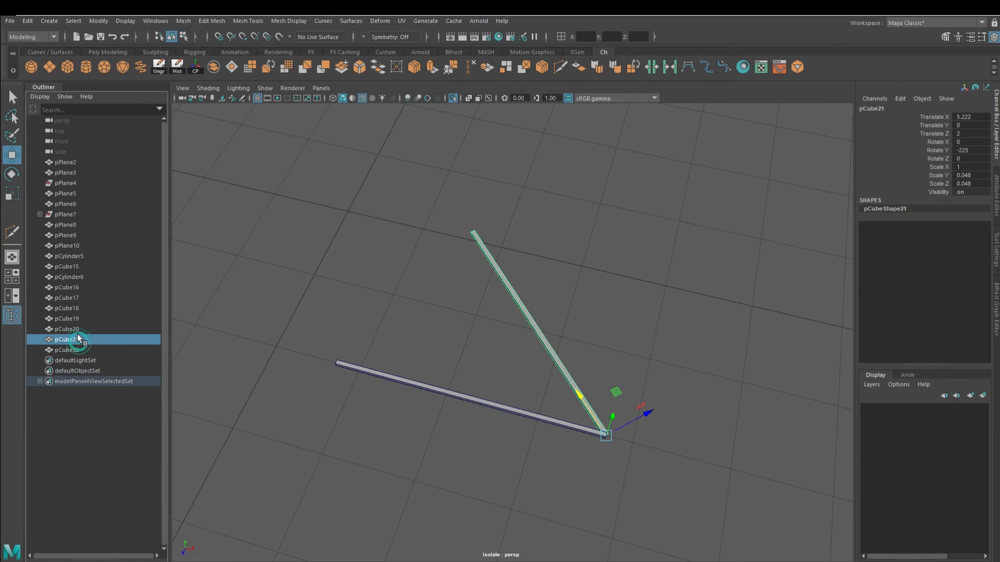
Place one duplicate bar at Translate X 2.222 with Y rotation -315 as the opposing diagonal, and end the isolated view.
drag(594, 476, 568, 466)
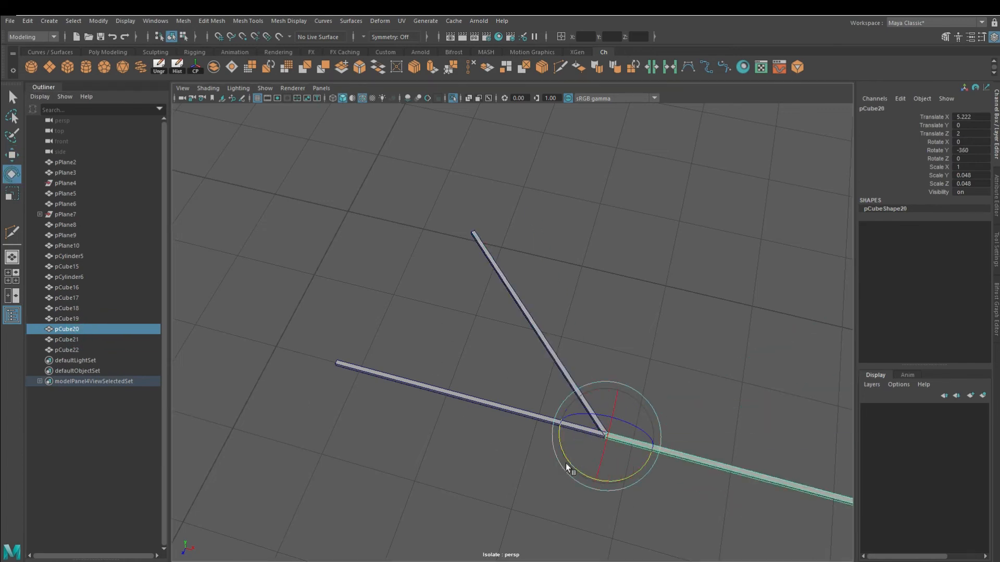
key(w)
drag(655, 445, 388, 377)
click(12, 174)
drag(346, 406, 388, 402)
click(453, 98)
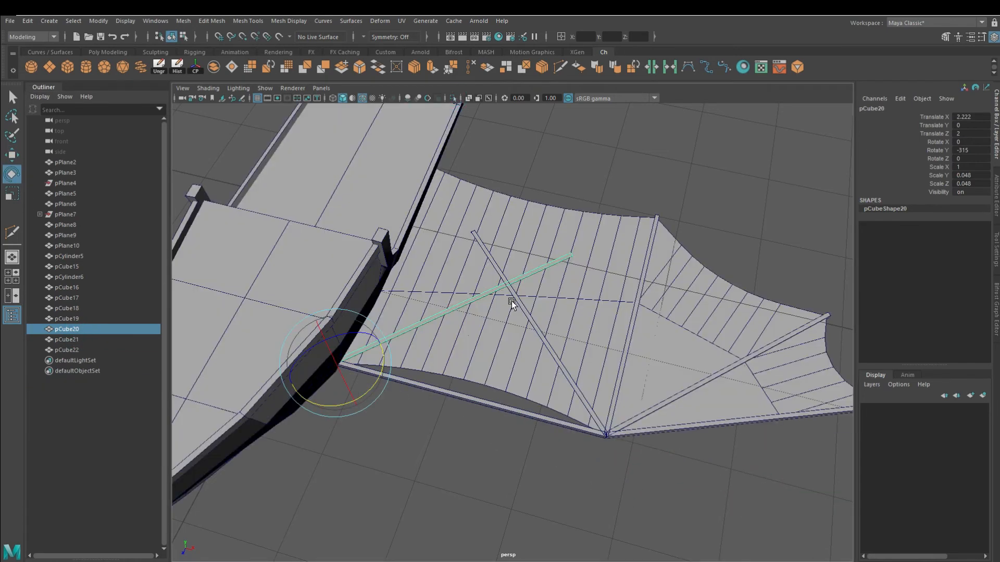
Shorten the diagonal braces to their crossing point and extend one to the far inner corner with a 0.713-scale duplicate.
shift+click(513, 296)
drag(582, 398, 589, 408)
alt+drag(526, 356, 619, 360)
click(381, 320)
drag(516, 316, 500, 318)
alt+drag(499, 318, 526, 391)
alt+right_drag(526, 391, 481, 361)
click(649, 504)
alt+drag(481, 361, 525, 422)
Move the panel's central vertex with soft selection towards the crossing of the diagonal braces.
click(482, 333)
right_drag(481, 312, 450, 291)
alt+drag(451, 291, 442, 326)
click(458, 259)
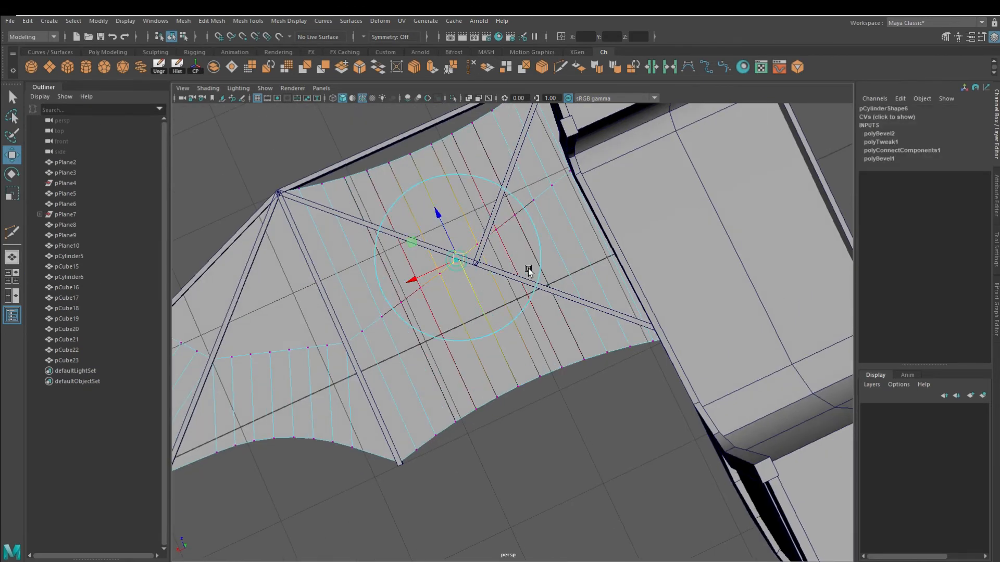
drag(448, 262, 460, 260)
drag(437, 213, 438, 215)
Combine the wing panel with all its reinforcing bars into one mesh and delete its construction history.
alt+drag(476, 309, 495, 357)
right_drag(494, 358, 526, 336)
click(619, 442)
alt+right_drag(619, 442, 494, 454)
alt+drag(495, 454, 651, 458)
drag(813, 507, 520, 302)
alt+drag(640, 463, 568, 404)
alt+right_drag(568, 406, 629, 369)
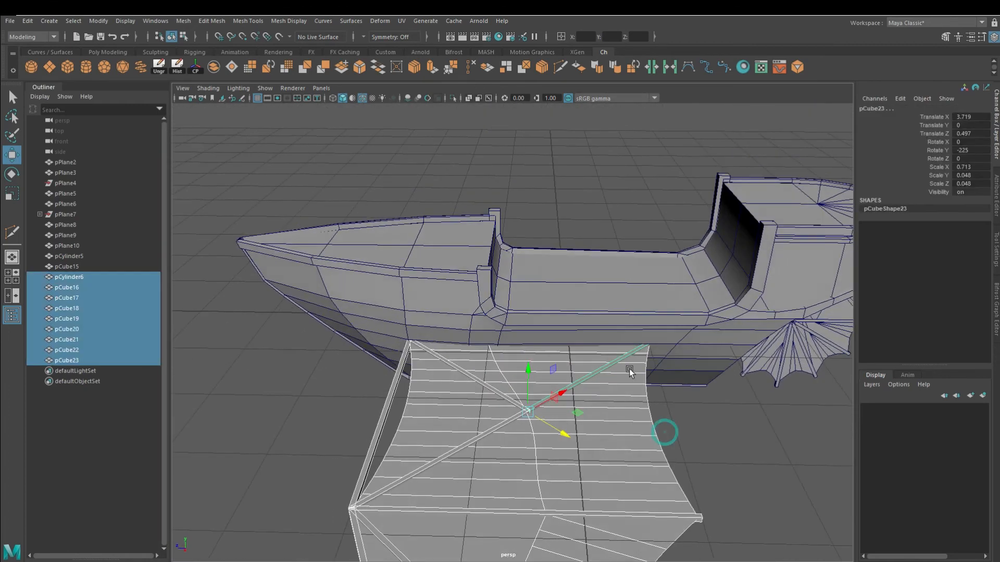
click(218, 62)
click(178, 71)
Create a cube, scale it down to 0.107 and move it to the wing's front root corner beside the hull.
alt+drag(377, 339, 463, 367)
click(359, 438)
click(67, 67)
alt+drag(542, 333, 510, 349)
drag(496, 301, 404, 352)
alt+right_drag(442, 375, 551, 375)
alt+drag(552, 375, 525, 335)
click(12, 194)
drag(446, 358, 335, 363)
alt+drag(385, 378, 458, 381)
alt+right_drag(457, 381, 520, 375)
key(w)
drag(524, 366, 440, 374)
alt+drag(444, 333, 440, 393)
Stretch the small cube's Y scale to 0.171 and place this post against the hull at Translate X 0.75, Z 2.085.
drag(463, 312, 462, 295)
alt+right_drag(463, 300, 333, 286)
alt+right_drag(315, 276, 468, 312)
alt+drag(486, 339, 484, 366)
click(12, 194)
alt+drag(406, 313, 421, 354)
drag(463, 299, 470, 273)
alt+drag(440, 302, 438, 361)
key(w)
drag(495, 298, 499, 307)
alt+drag(512, 406, 527, 310)
Duplicate the post and reshape the copy into a flatter block at the post's upper end.
key(ctrl+d)
key(r)
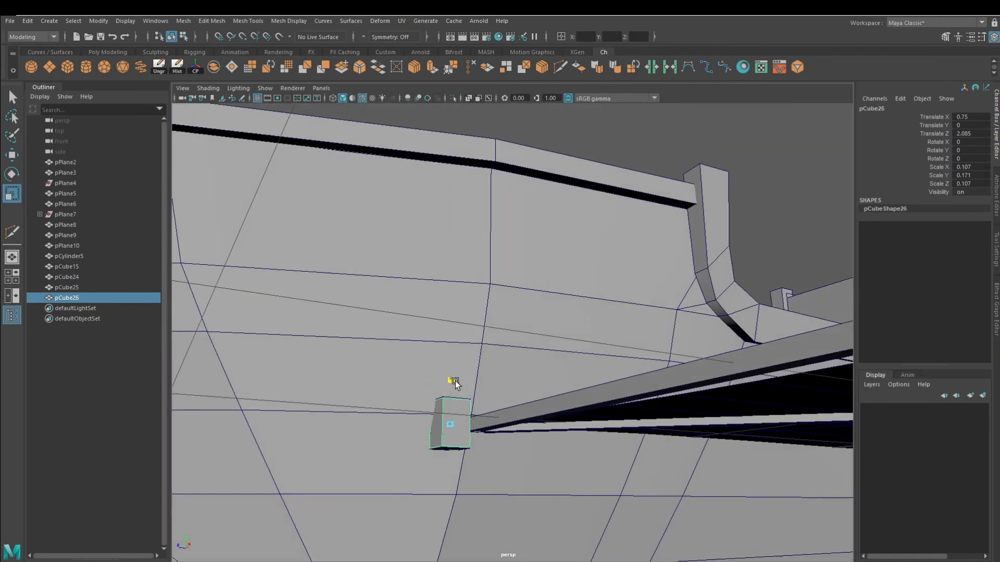
alt+drag(466, 388, 442, 442)
drag(397, 415, 423, 400)
alt+drag(423, 398, 420, 386)
alt+right_drag(421, 386, 463, 377)
drag(466, 342, 466, 339)
alt+drag(474, 364, 508, 388)
Pull the flat block's end face along the hull to form a long rail spanning the wing's root edge.
right_drag(504, 325, 503, 365)
alt+drag(433, 341, 481, 360)
click(412, 330)
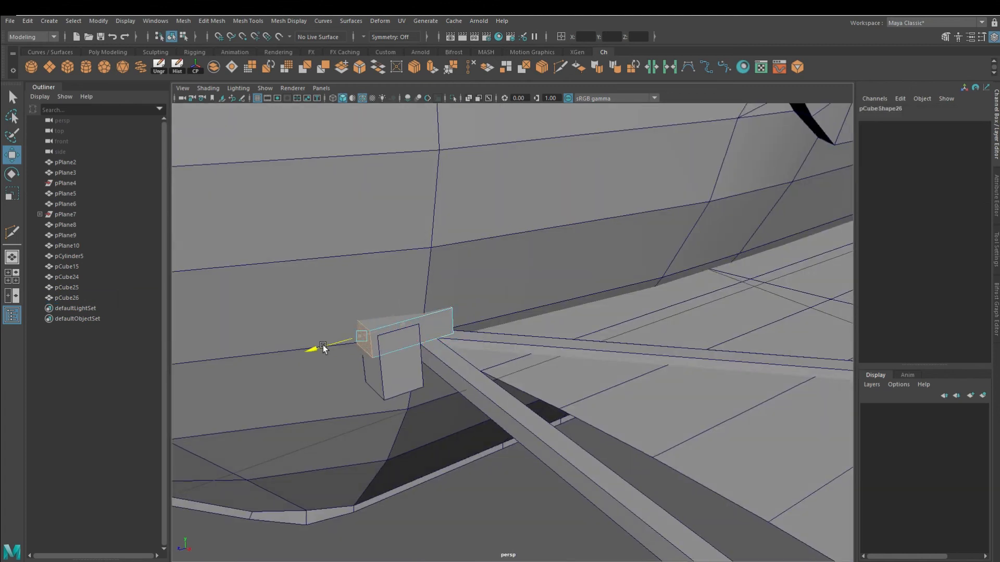
alt+drag(669, 402, 695, 382)
drag(338, 332, 791, 364)
alt+drag(781, 365, 447, 255)
right_drag(448, 255, 468, 235)
Duplicate the rail and align the copy below the first one along the wing's root edge.
key(ctrl+d)
drag(442, 208, 442, 266)
alt+right_drag(442, 266, 500, 302)
drag(424, 302, 424, 297)
alt+drag(463, 339, 372, 302)
drag(336, 314, 344, 315)
alt+drag(344, 316, 603, 346)
alt+drag(601, 345, 527, 306)
Duplicate the front post and fit the copy at the rear end of the rails.
click(524, 346)
alt+drag(525, 346, 396, 406)
alt+right_drag(396, 406, 448, 416)
click(329, 389)
key(ctrl+d)
alt+drag(333, 391, 291, 433)
drag(235, 358, 589, 359)
alt+right_drag(588, 360, 672, 364)
drag(570, 322, 527, 320)
alt+right_drag(527, 320, 459, 441)
alt+drag(459, 442, 492, 425)
alt+right_drag(492, 424, 525, 382)
alt+drag(525, 382, 502, 373)
drag(449, 295, 475, 293)
Group the wing with its mounting parts and place a mirrored duplicate of the group on the hull's opposite side.
click(453, 267)
shift+click(485, 336)
right_drag(486, 335, 475, 265)
drag(476, 266, 615, 436)
right_drag(494, 284, 521, 256)
click(350, 521)
alt+right_drag(651, 458, 583, 423)
alt+drag(583, 423, 615, 478)
alt+drag(698, 433, 687, 461)
alt+right_drag(688, 461, 558, 472)
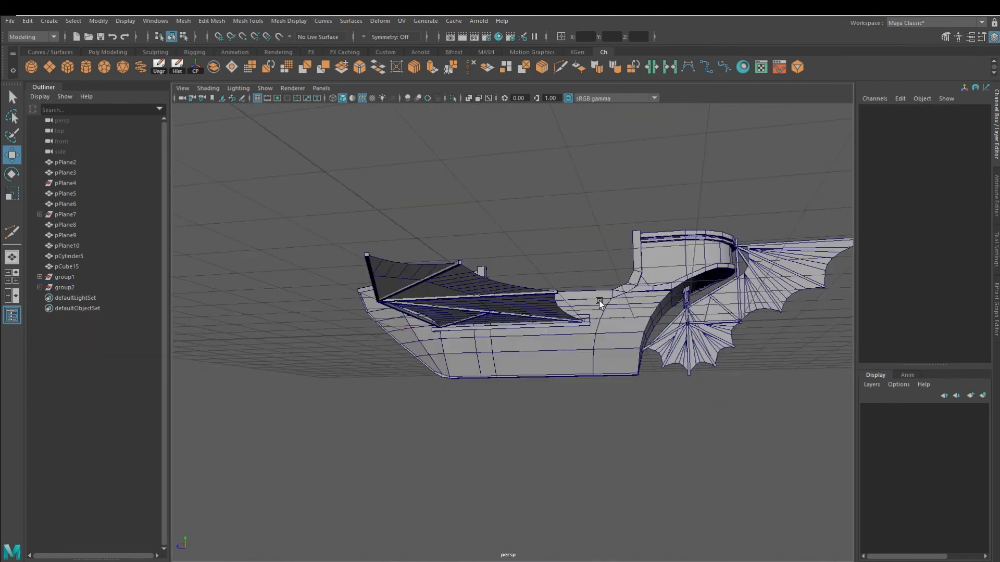
alt+drag(599, 301, 614, 384)
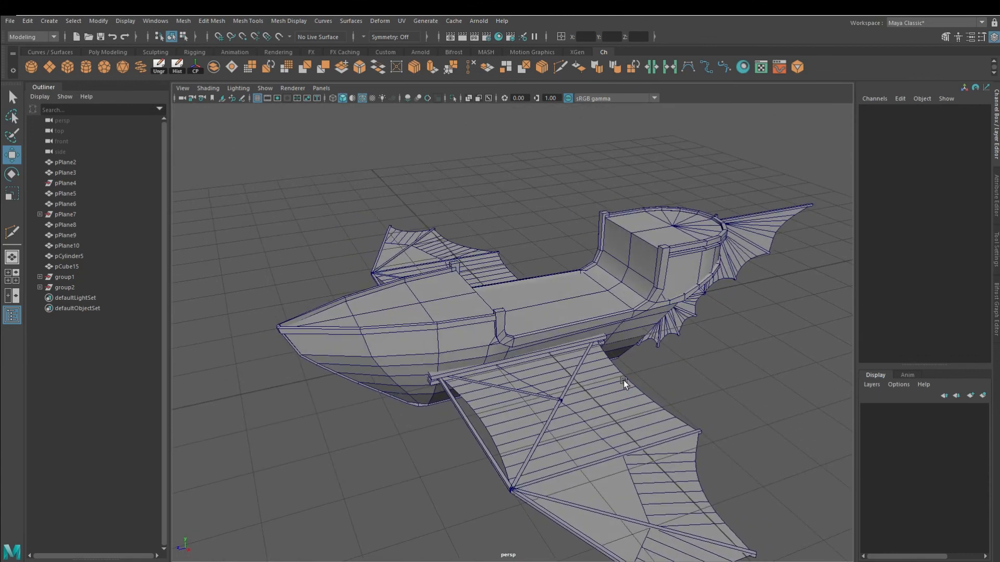